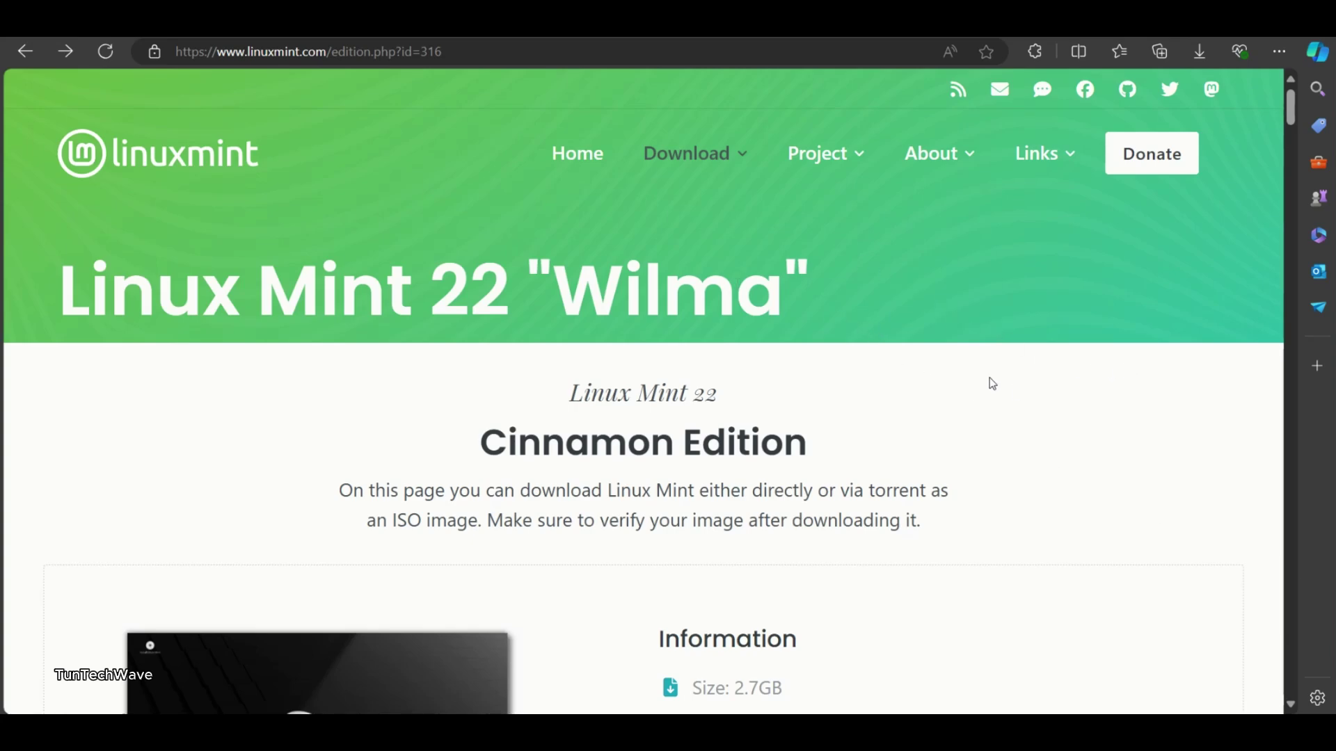
pyautogui.scroll(-2, 727, 410)
pyautogui.scroll(-1, 893, 451)
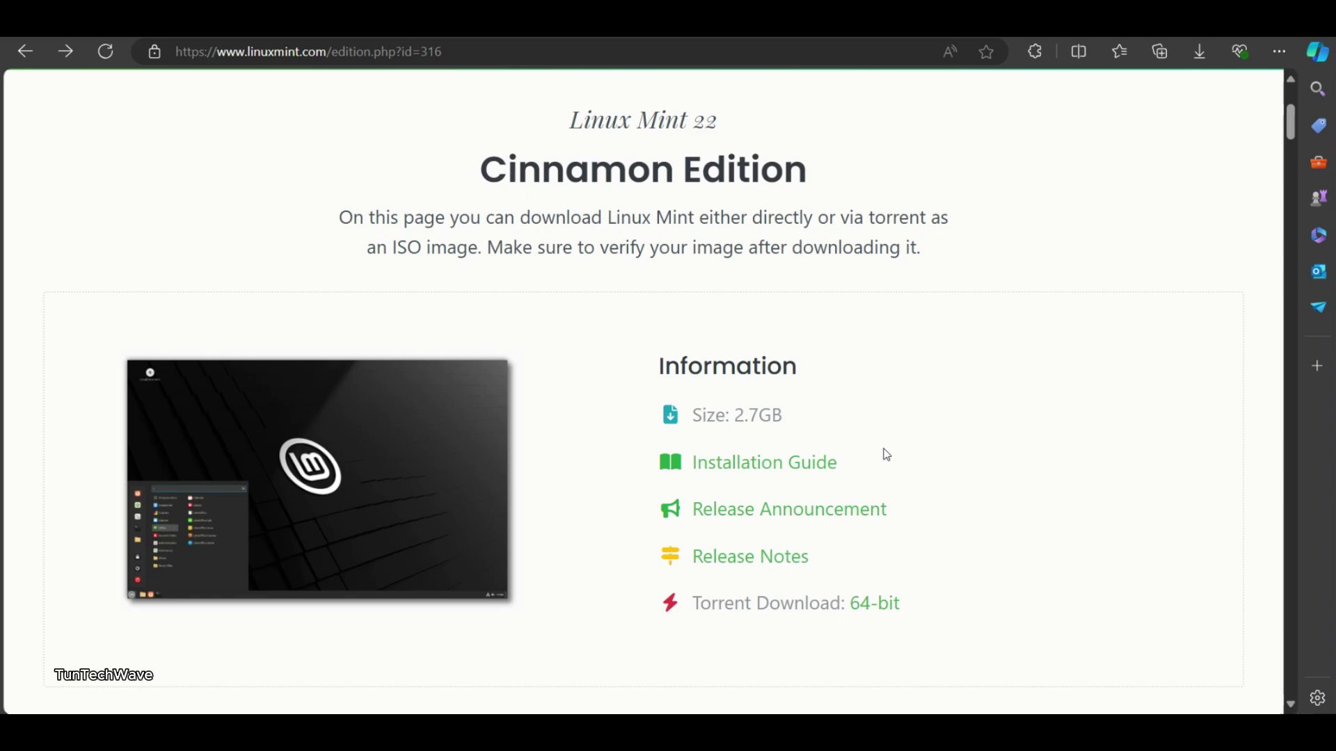
# Open the Linux Mint 22 'Wilma' release announcement from the Cinnamon download page.
pyautogui.click(816, 521)
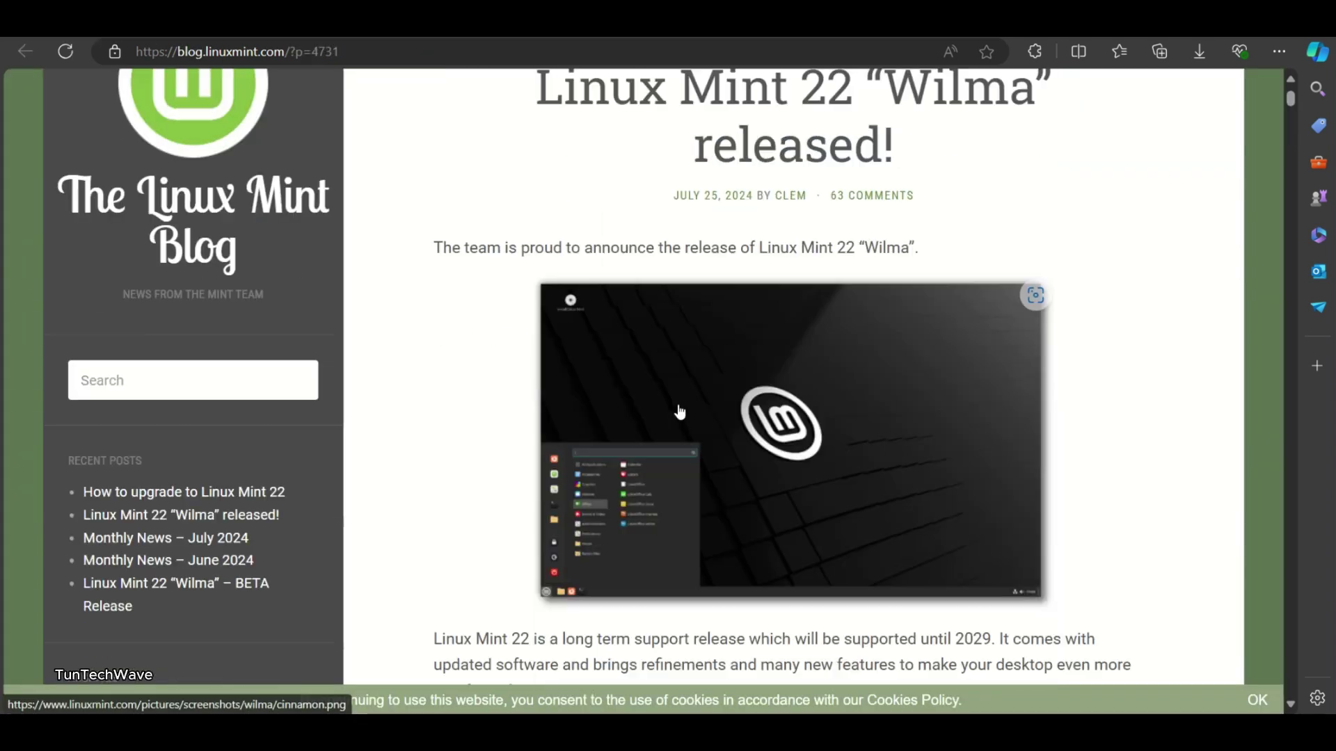
pyautogui.scroll(-2, 684, 414)
pyautogui.scroll(-2, 684, 414)
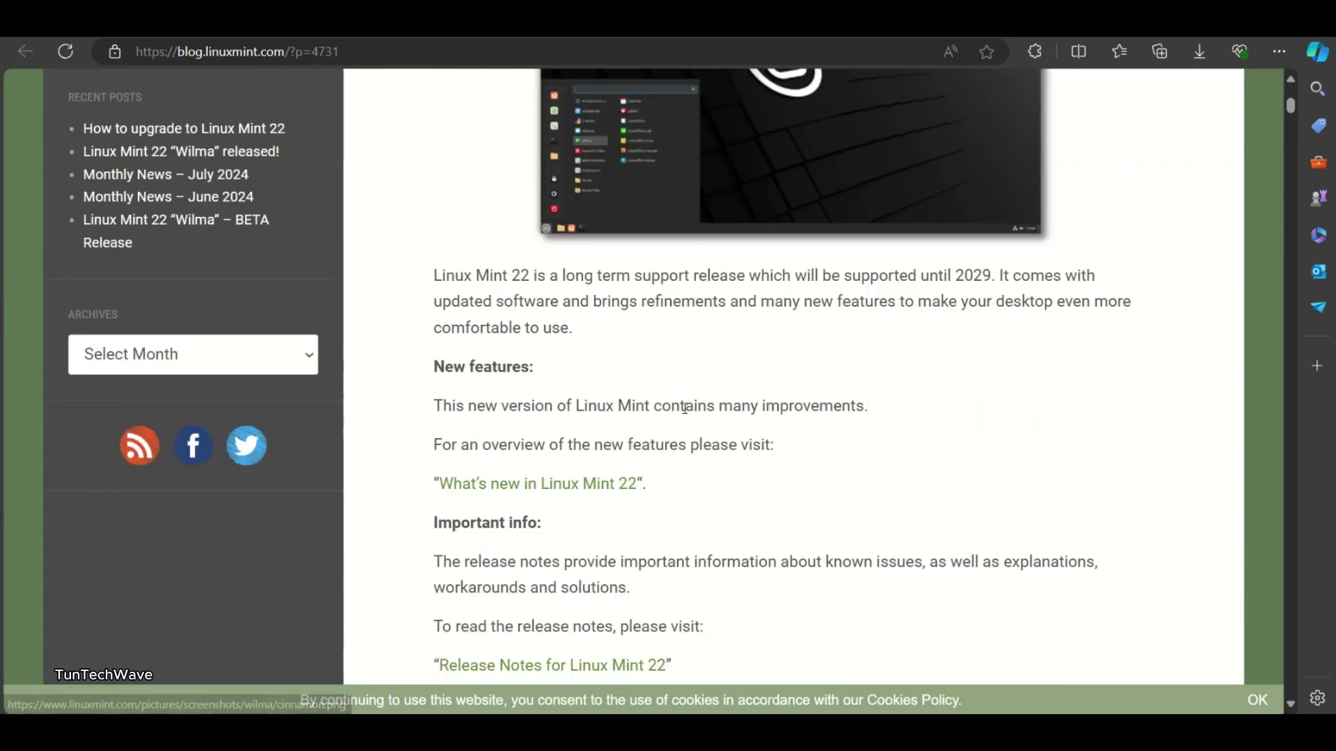
pyautogui.scroll(-1, 683, 413)
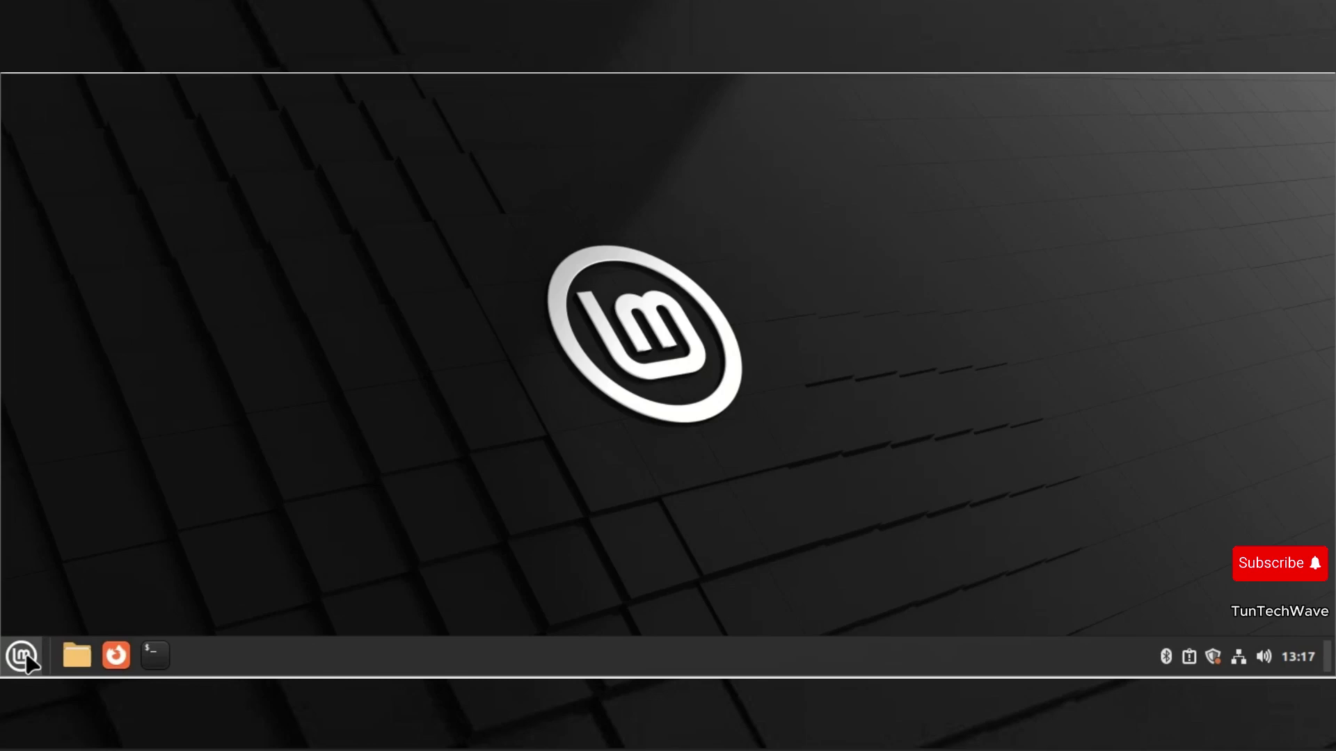
# Launch System Info and select the Linux Mint 21.3 Cinnamon operating system value.
pyautogui.click(23, 653)
pyautogui.write('syl')
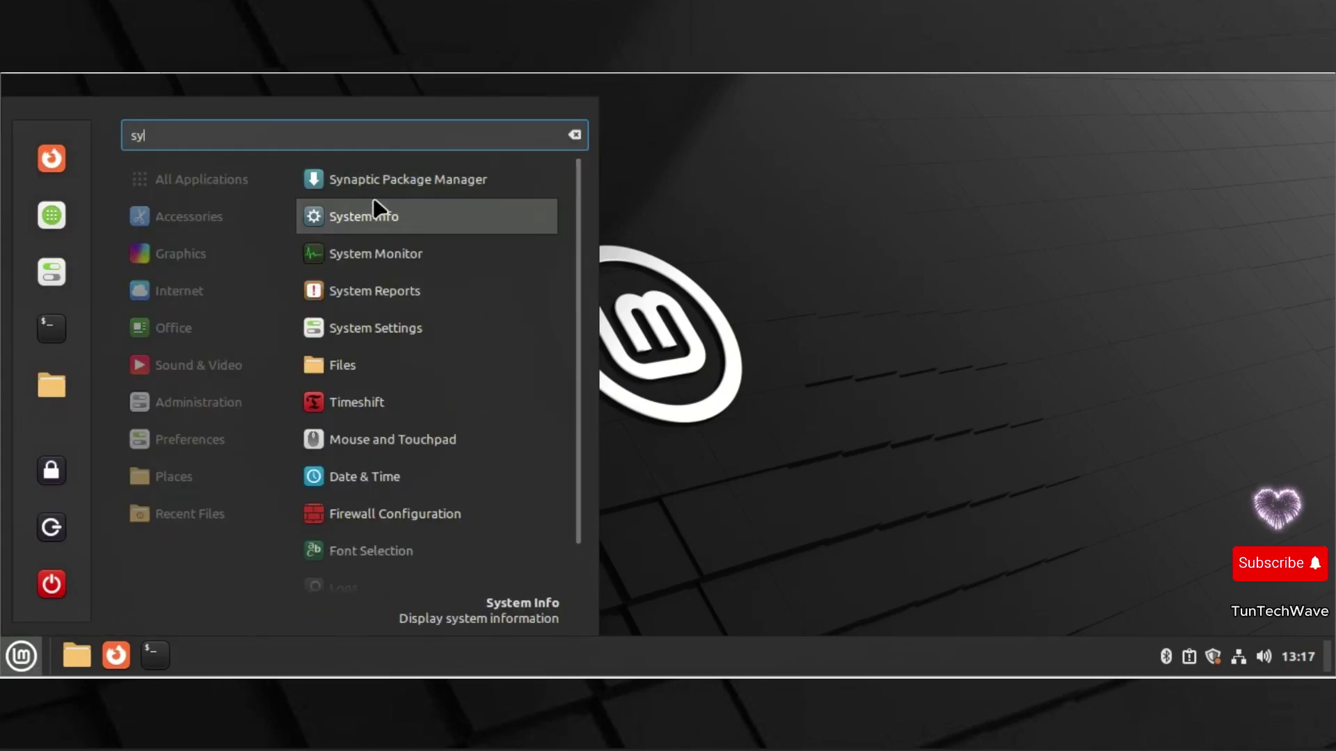
pyautogui.click(378, 216)
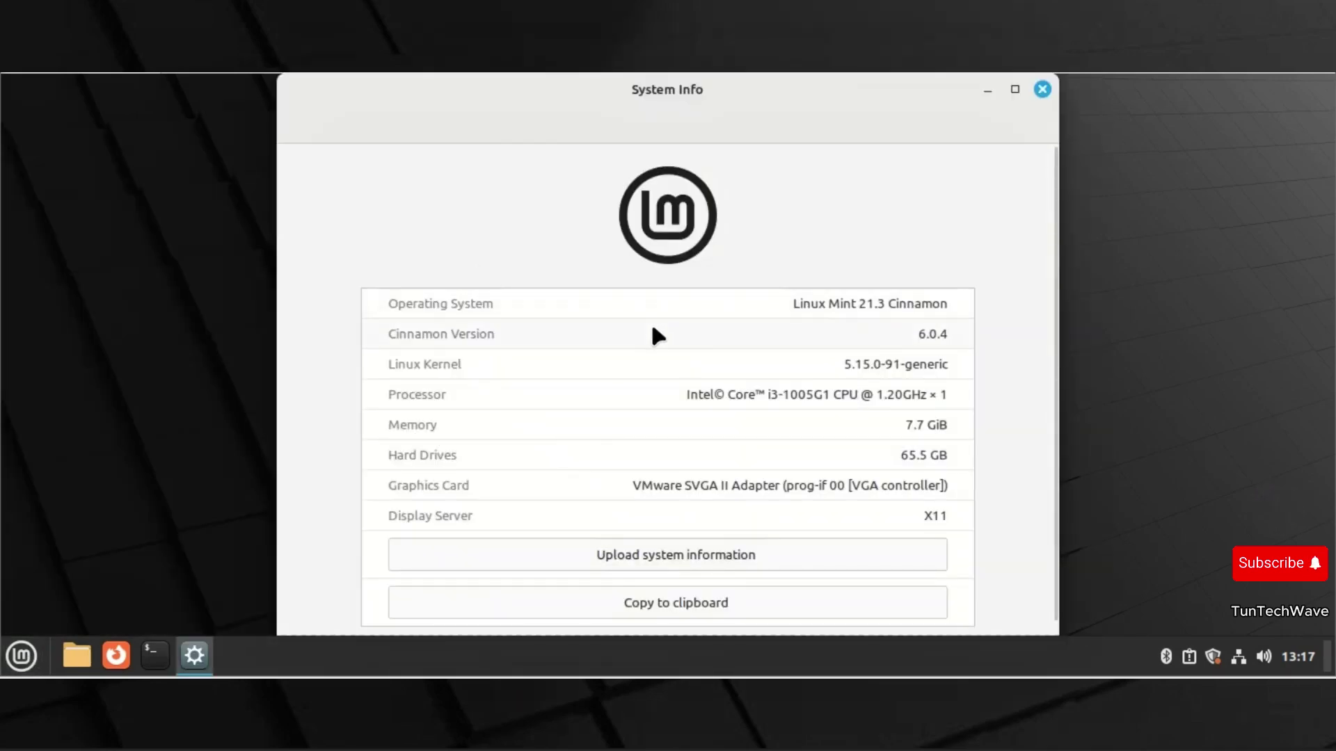
pyautogui.tripleClick(877, 306)
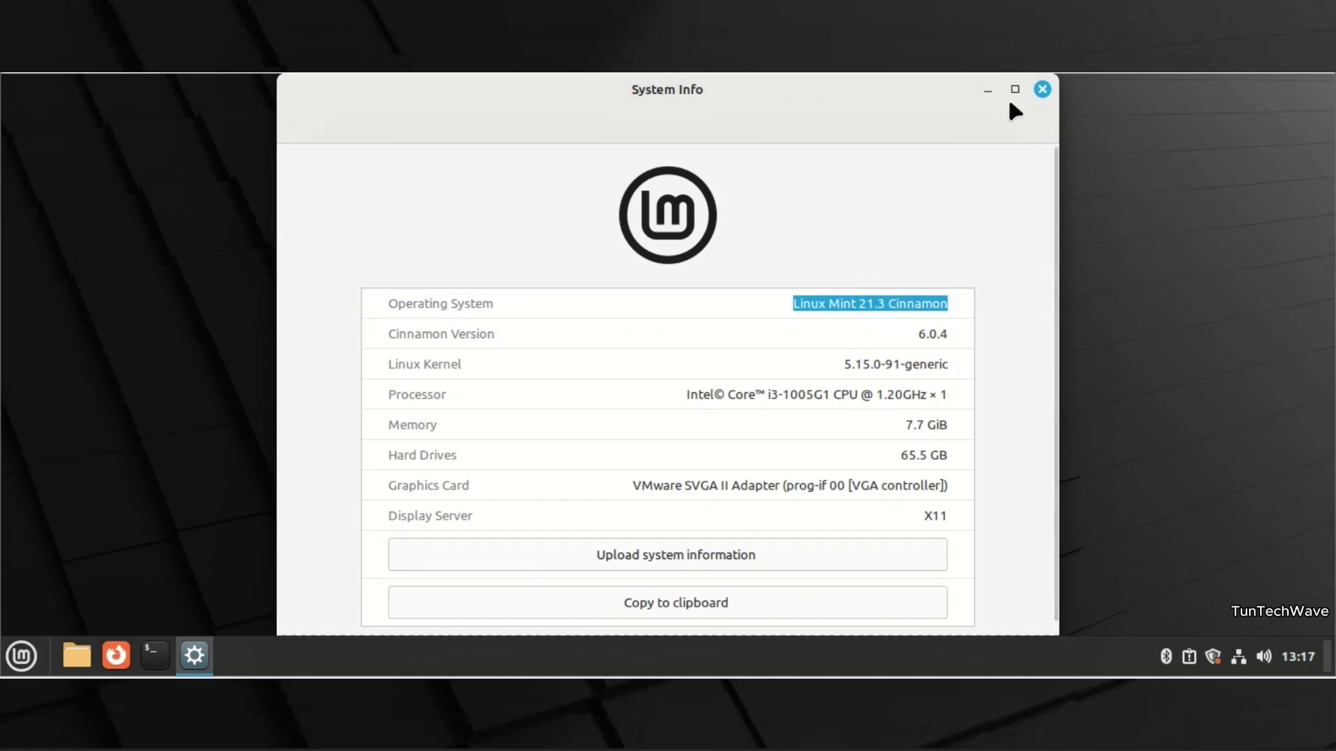
# Minimize System Info, launch Timeshift with the admin password, and create a manual snapshot.
pyautogui.click(989, 90)
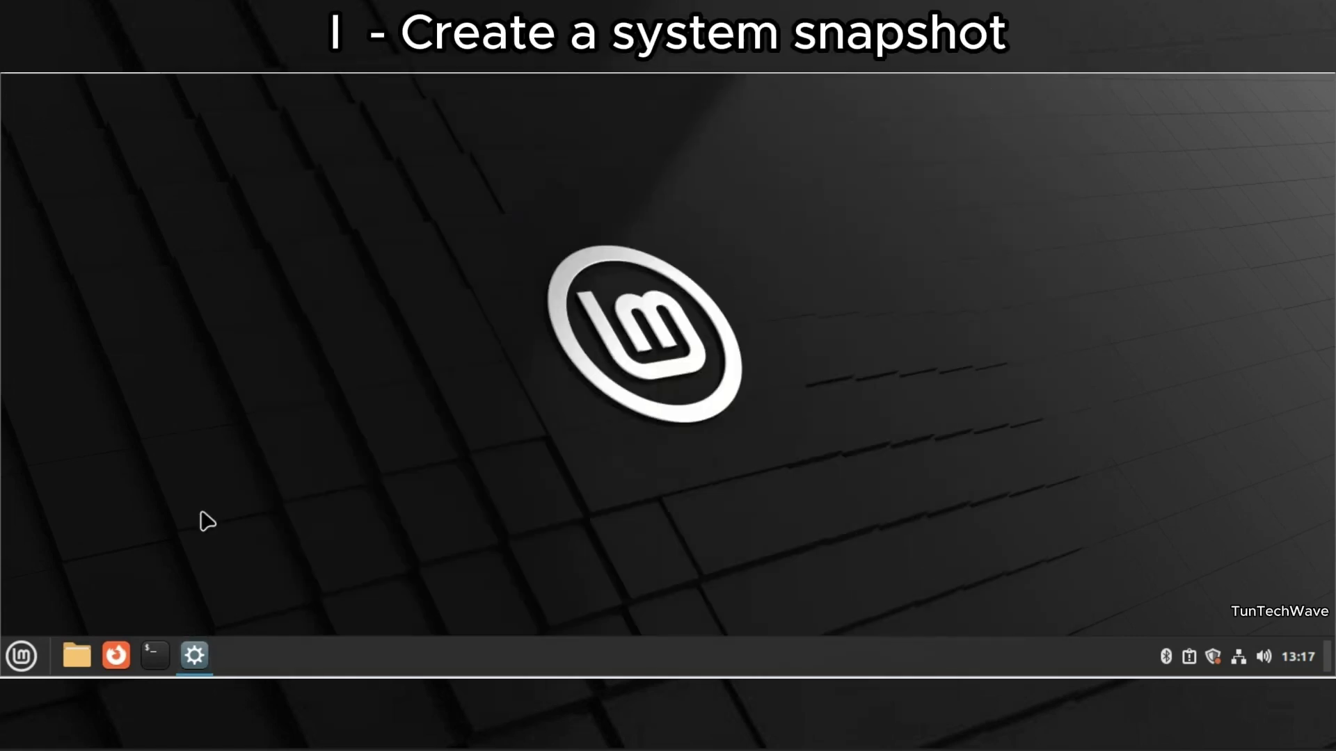
pyautogui.click(31, 647)
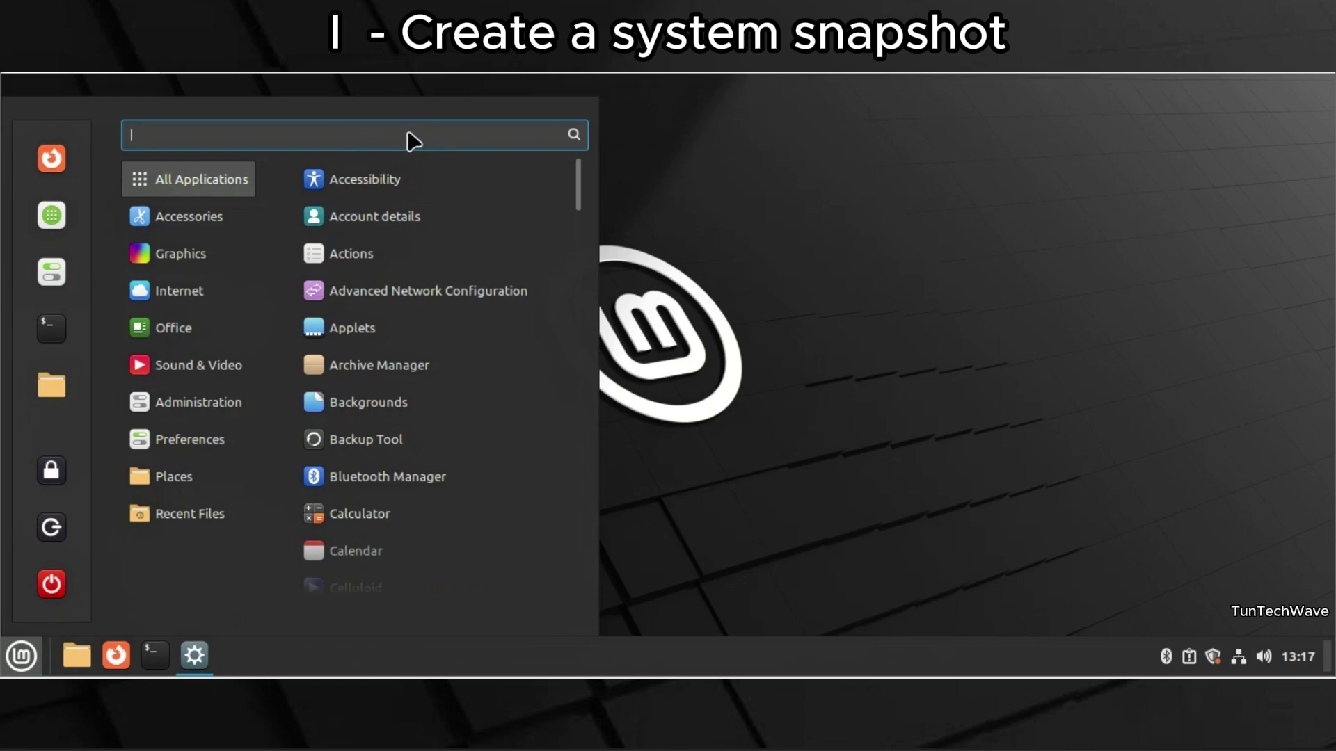
pyautogui.write('time')
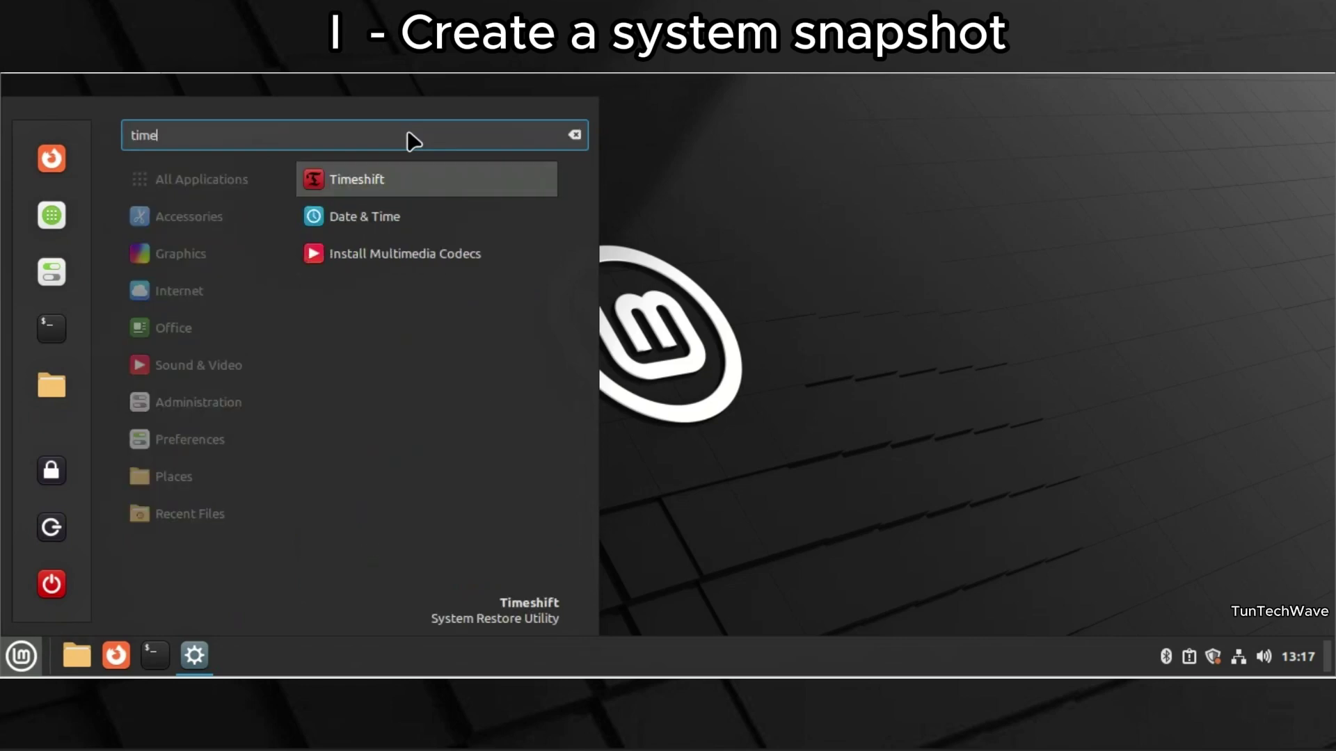
pyautogui.click(400, 181)
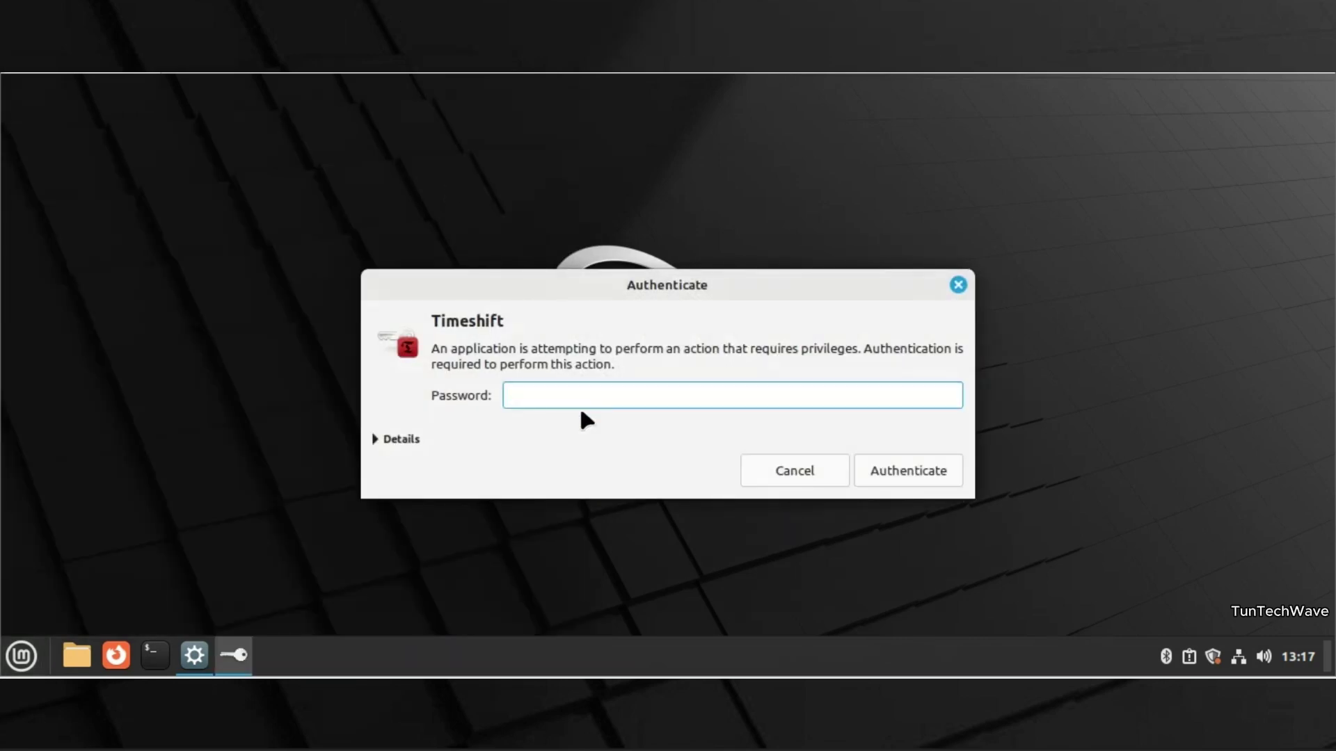
pyautogui.write('••••')
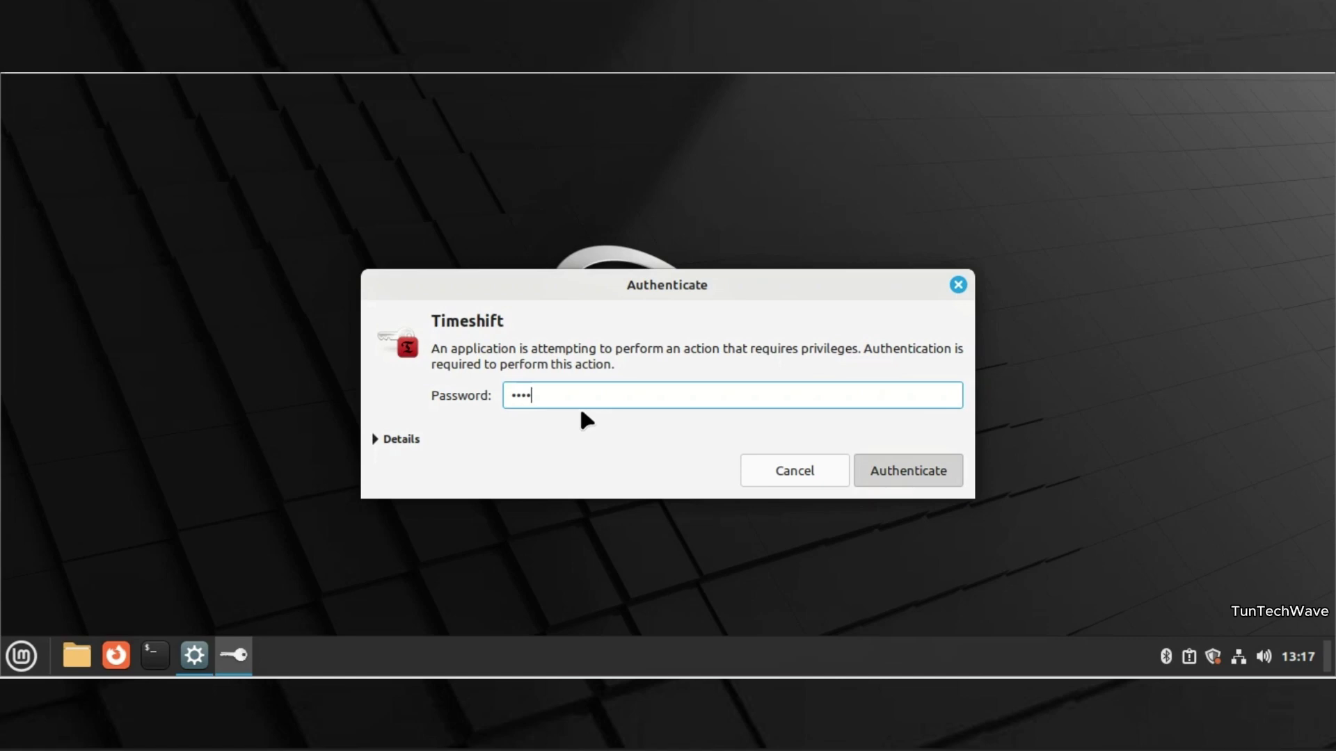
pyautogui.press('Return')
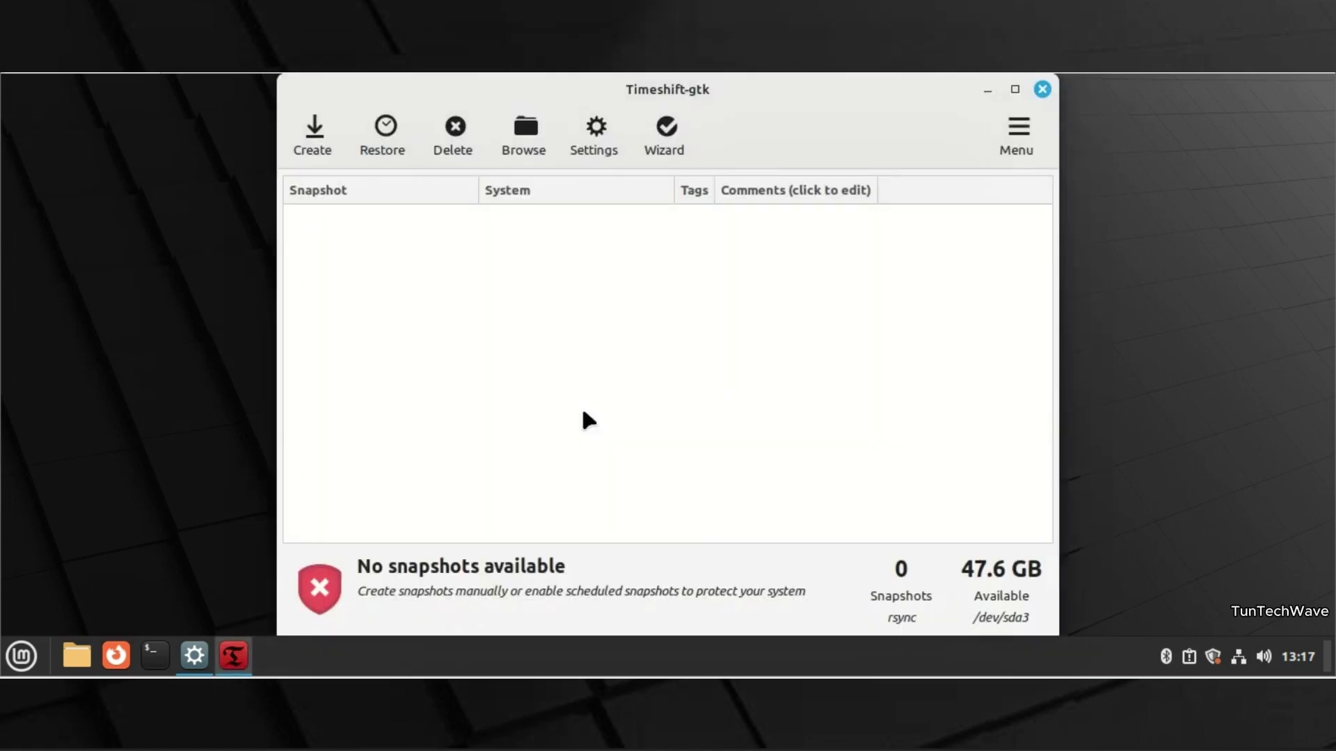
pyautogui.click(314, 149)
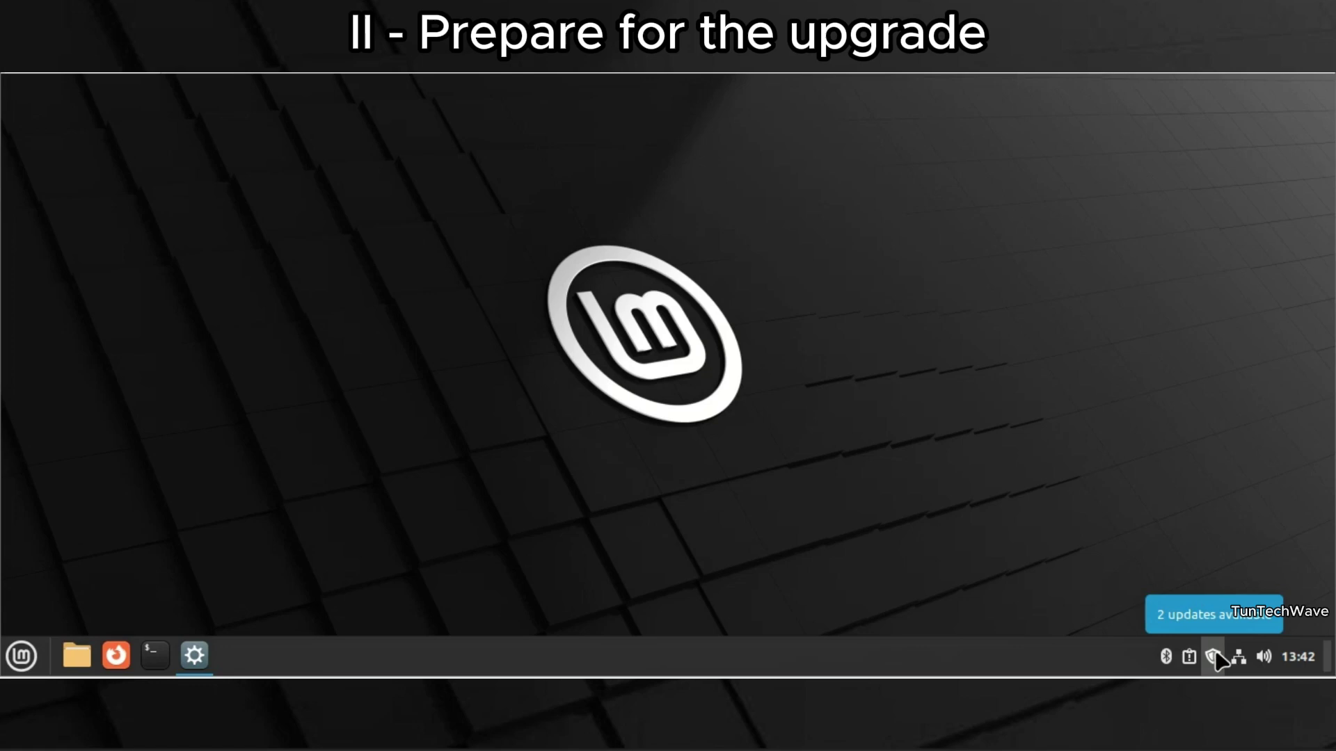
# Refresh Update Manager and apply its new version, authorizing with the password.
pyautogui.click(1212, 656)
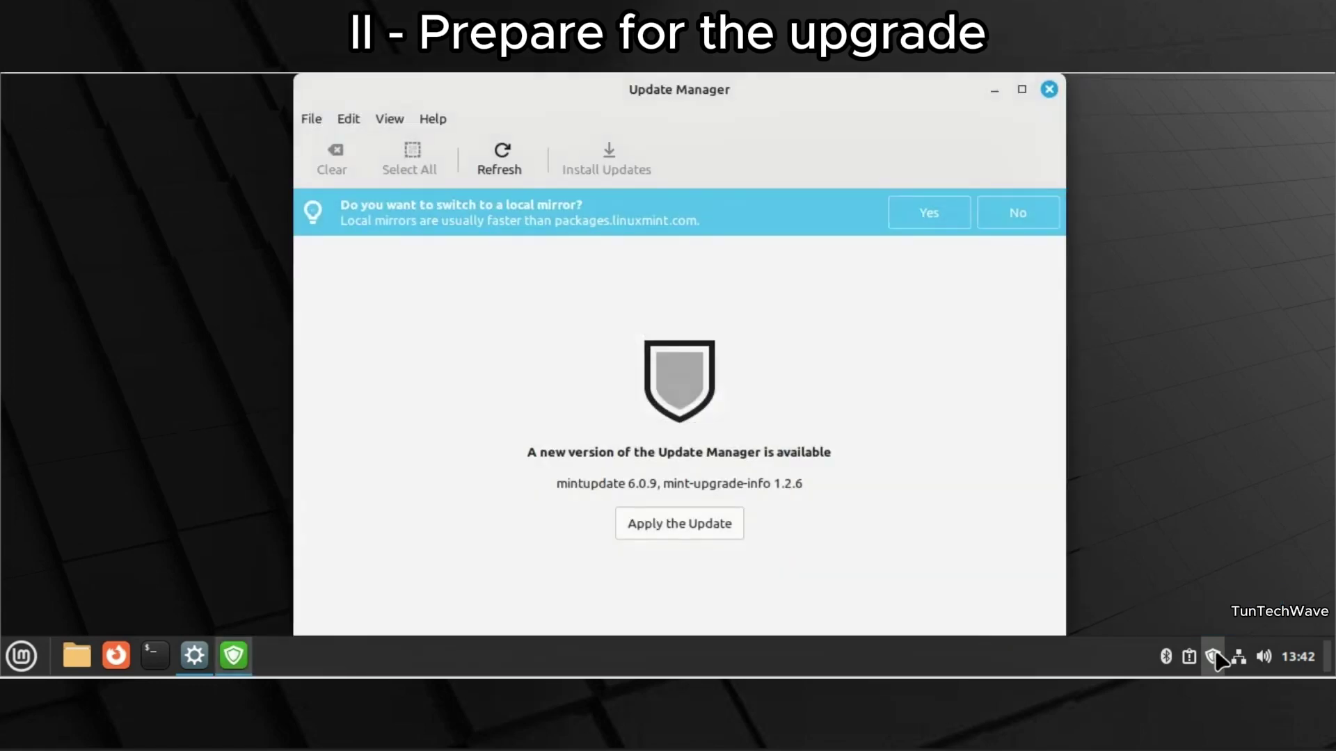
pyautogui.click(503, 168)
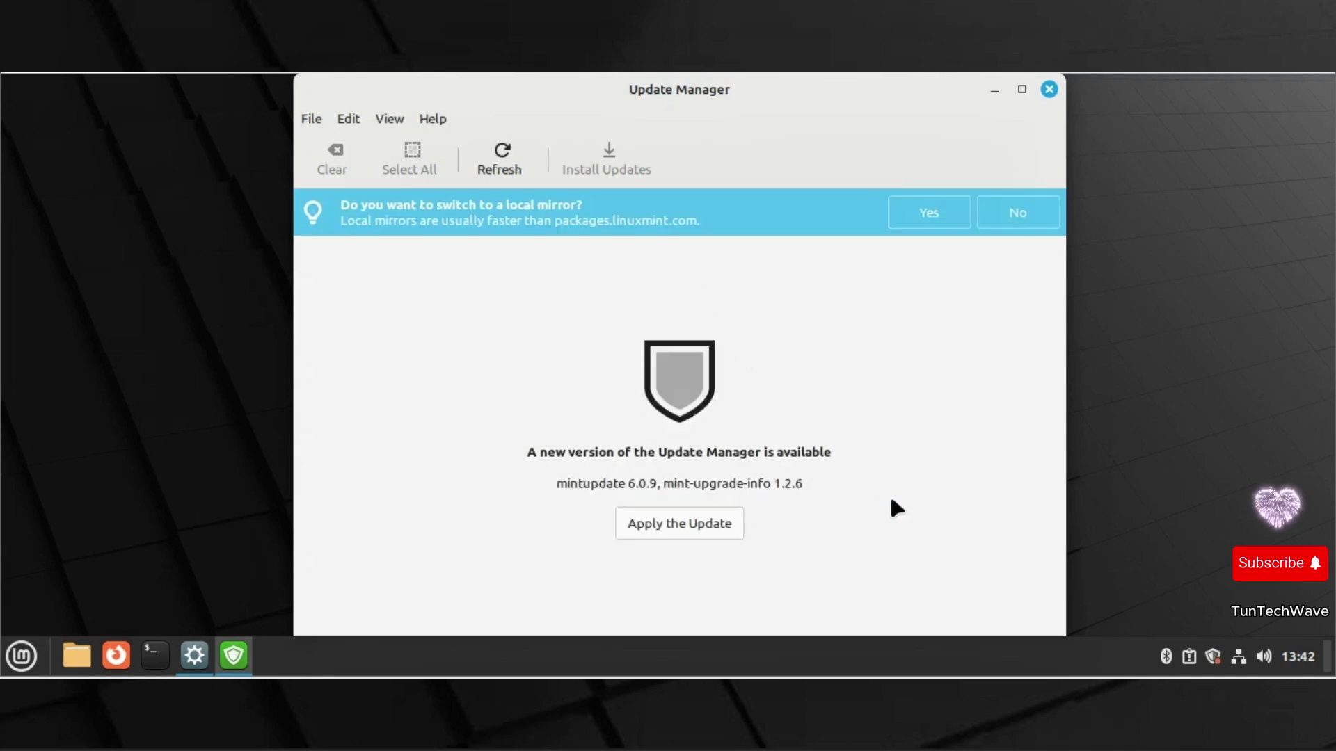
pyautogui.click(677, 523)
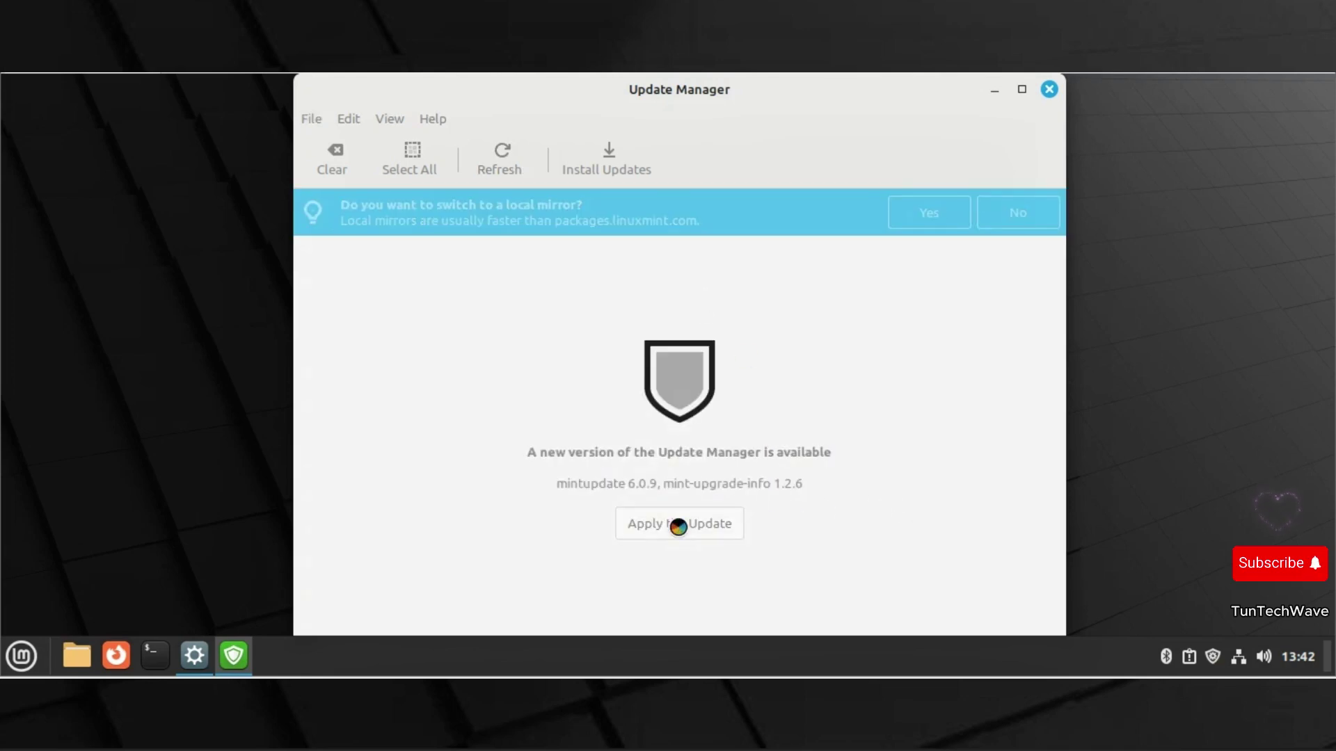
pyautogui.write('••••')
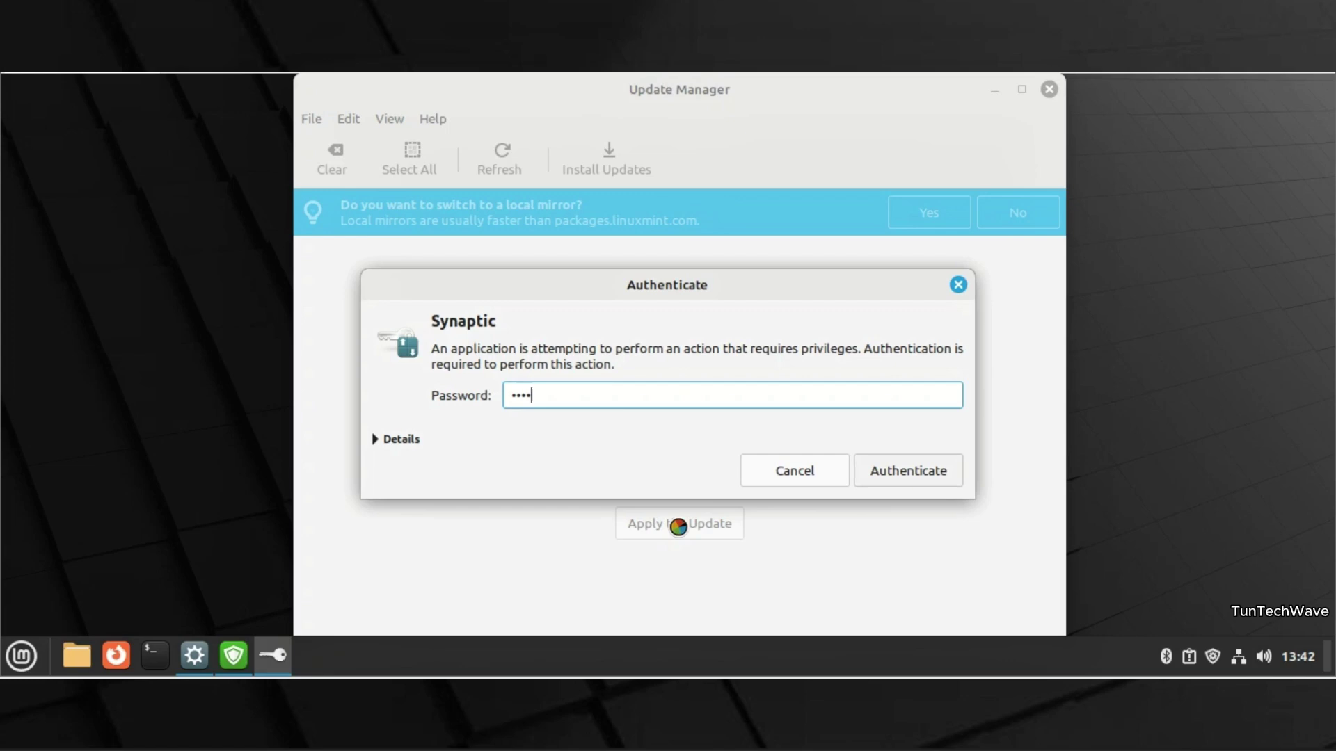
pyautogui.press('Return')
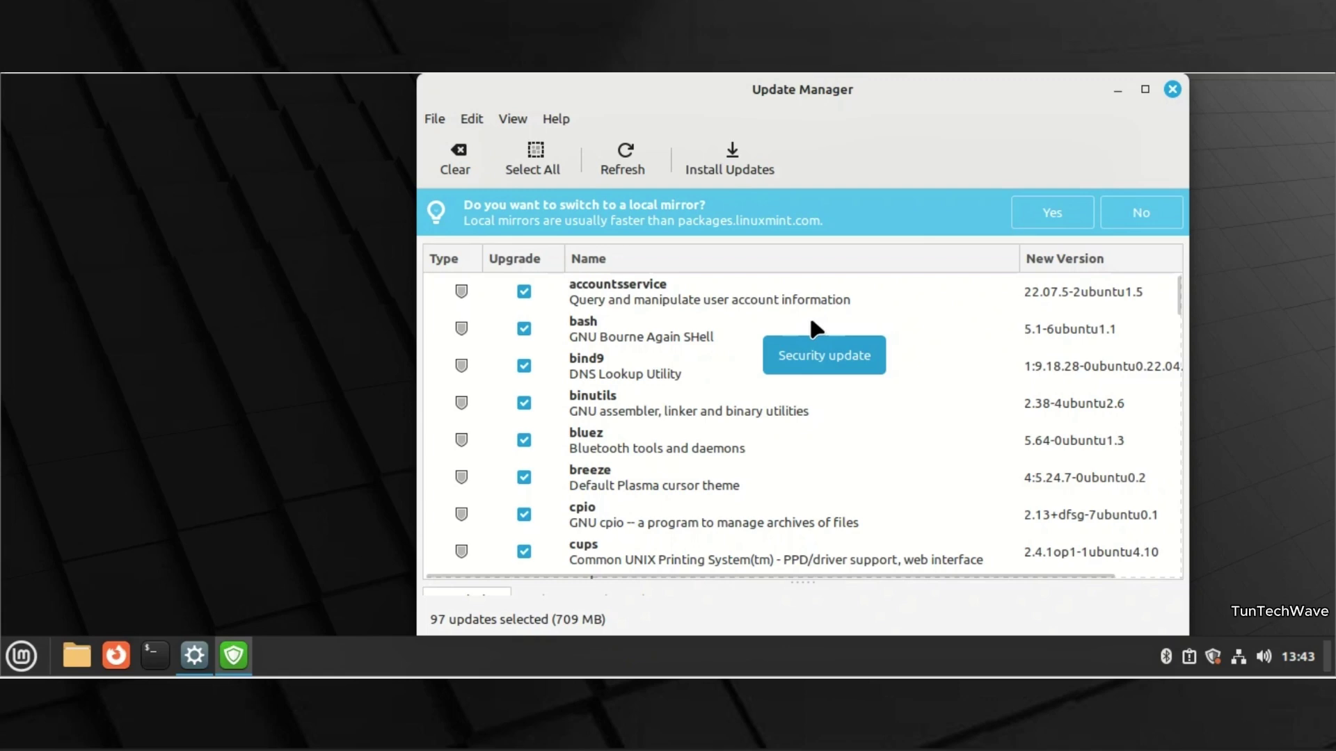
# Install all 97 selected updates (709 MB), authorizing with the password.
pyautogui.click(746, 154)
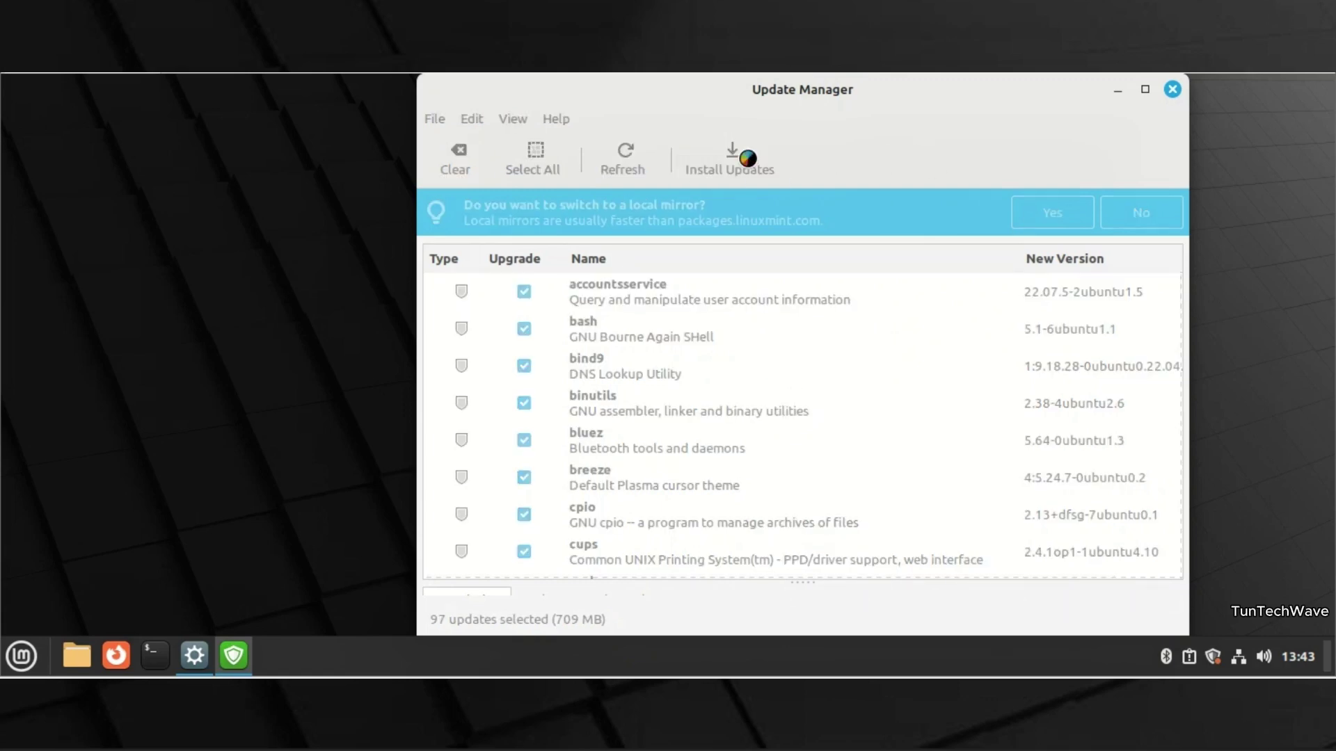
pyautogui.write('****')
pyautogui.press('Return')
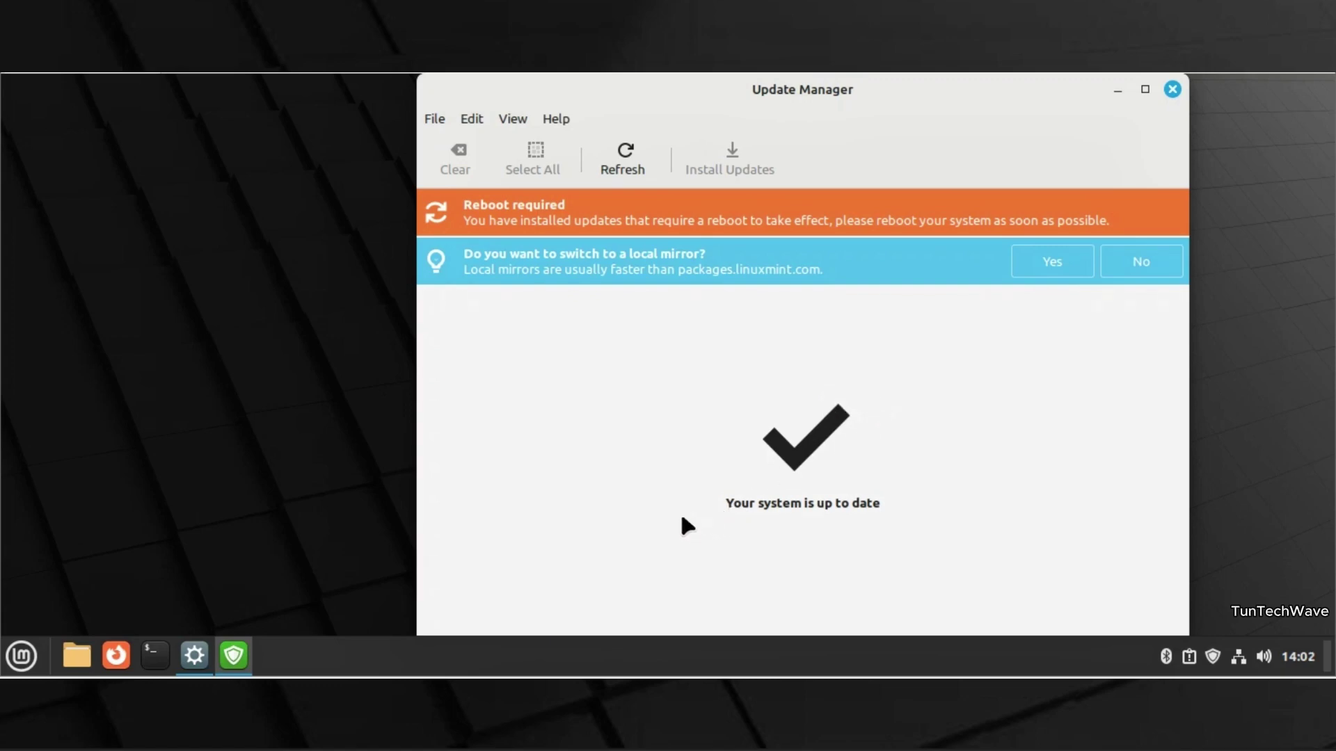
# Restart from the Mint menu, log back in, and reopen Update Manager.
pyautogui.click(21, 656)
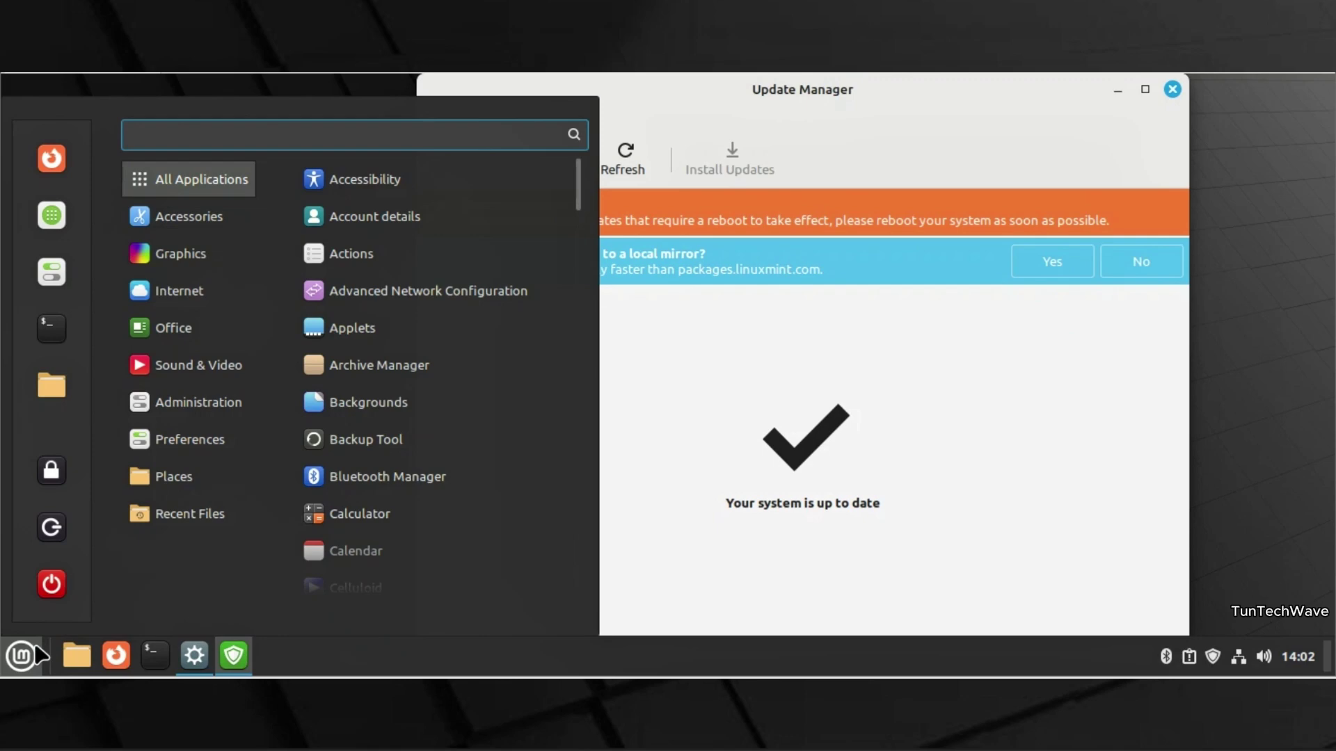
pyautogui.click(52, 583)
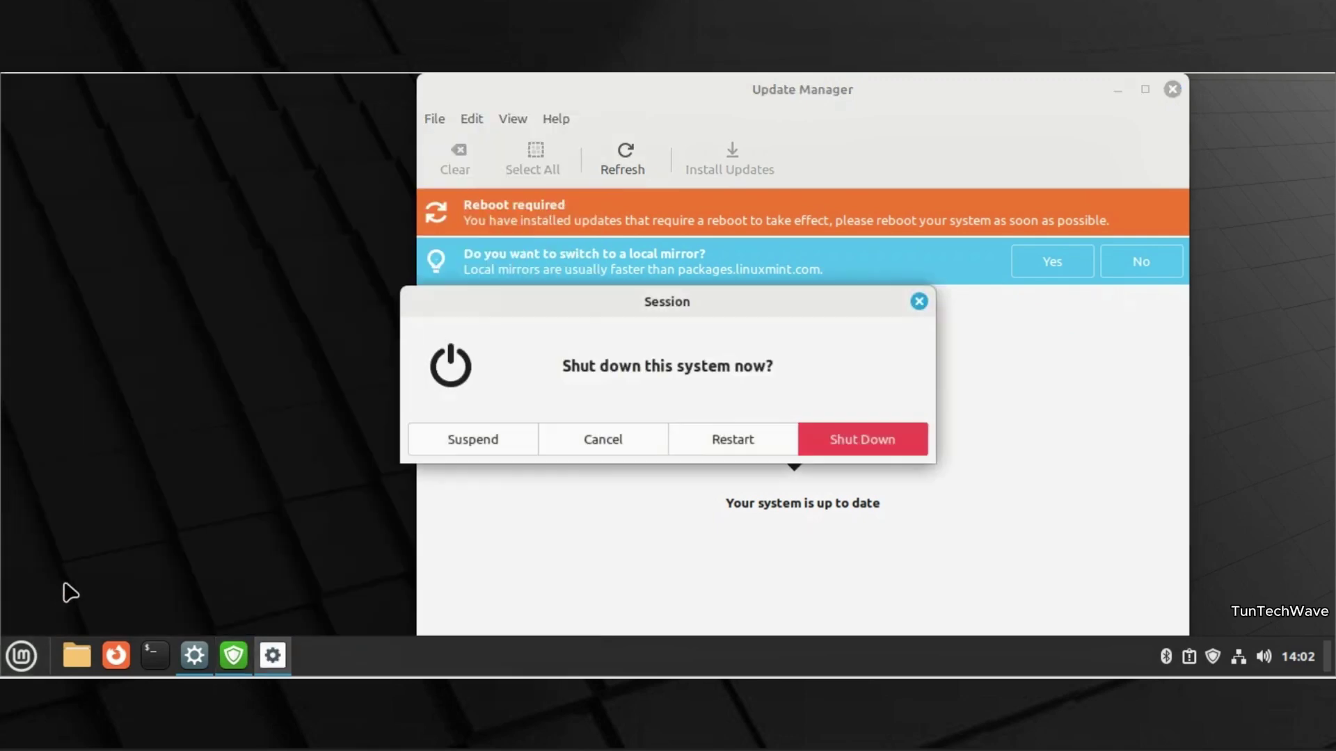
pyautogui.click(748, 432)
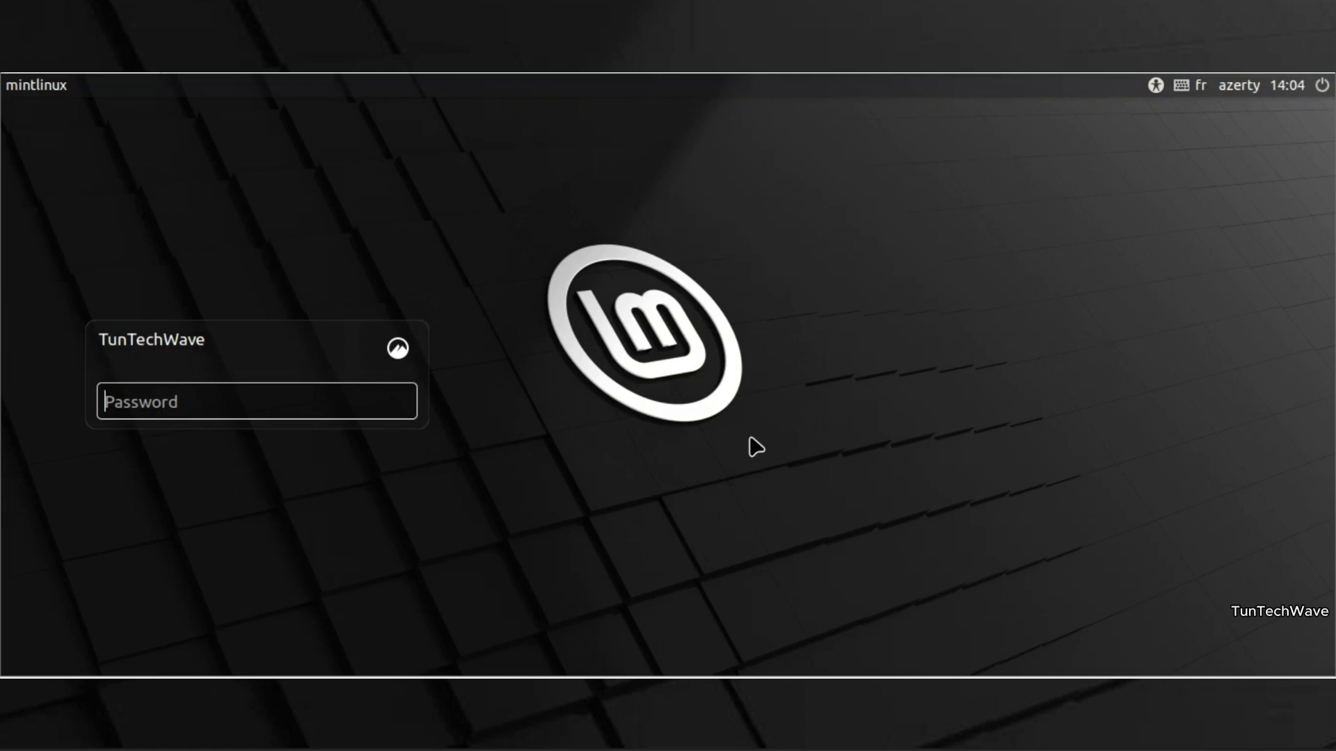
pyautogui.write('******')
pyautogui.press('Return')
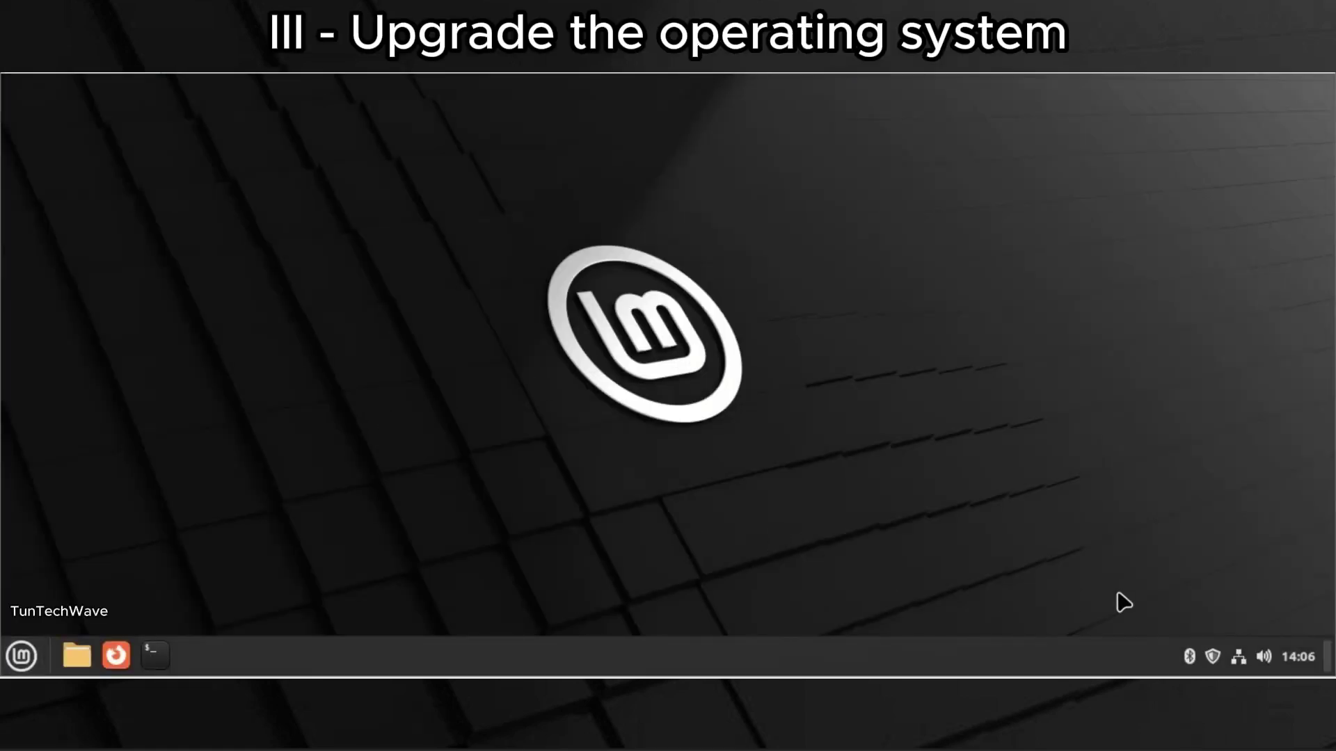
pyautogui.click(1215, 658)
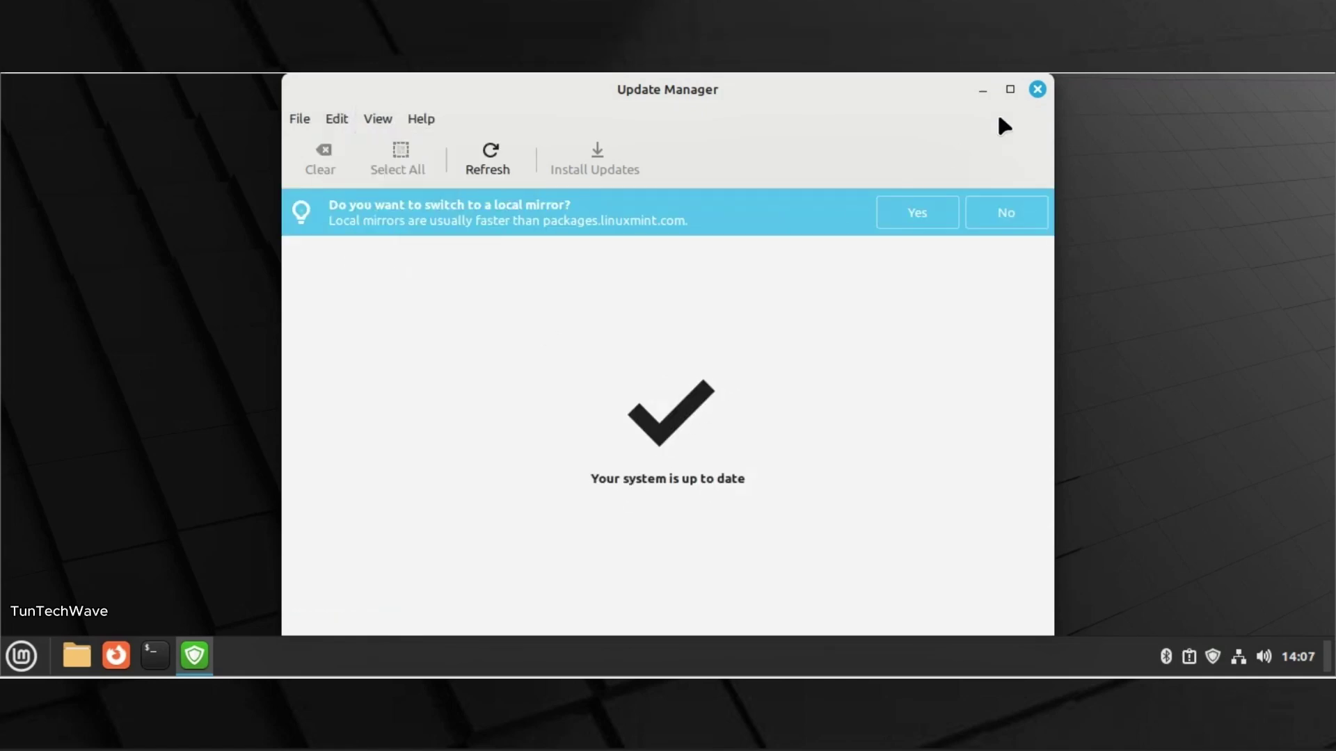
# Close Update Manager, open a terminal, and become root with sudo su.
pyautogui.click(1037, 89)
pyautogui.hotkey('ctrl', 'alt', 't')
pyautogui.moveTo(583, 94); pyautogui.dragTo(575, 96)
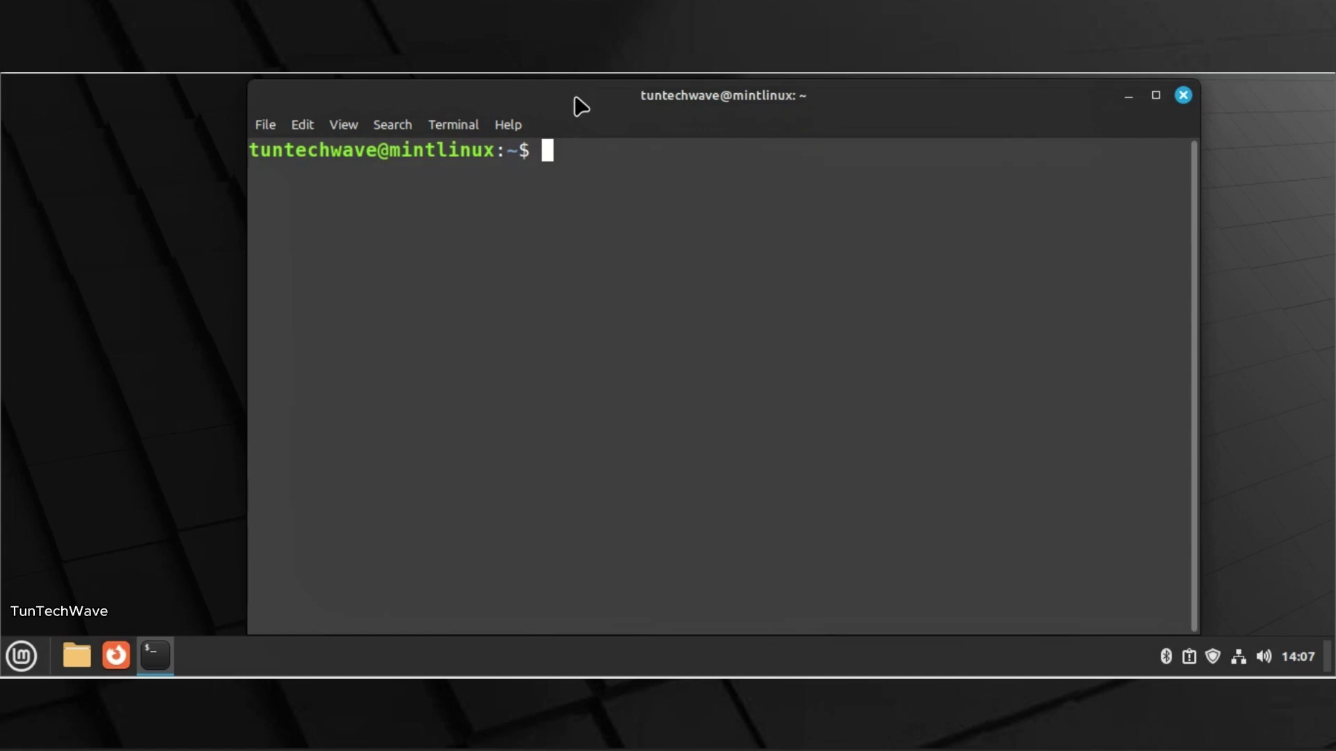
pyautogui.write('sudo su')
pyautogui.press('Return')
pyautogui.write('***')
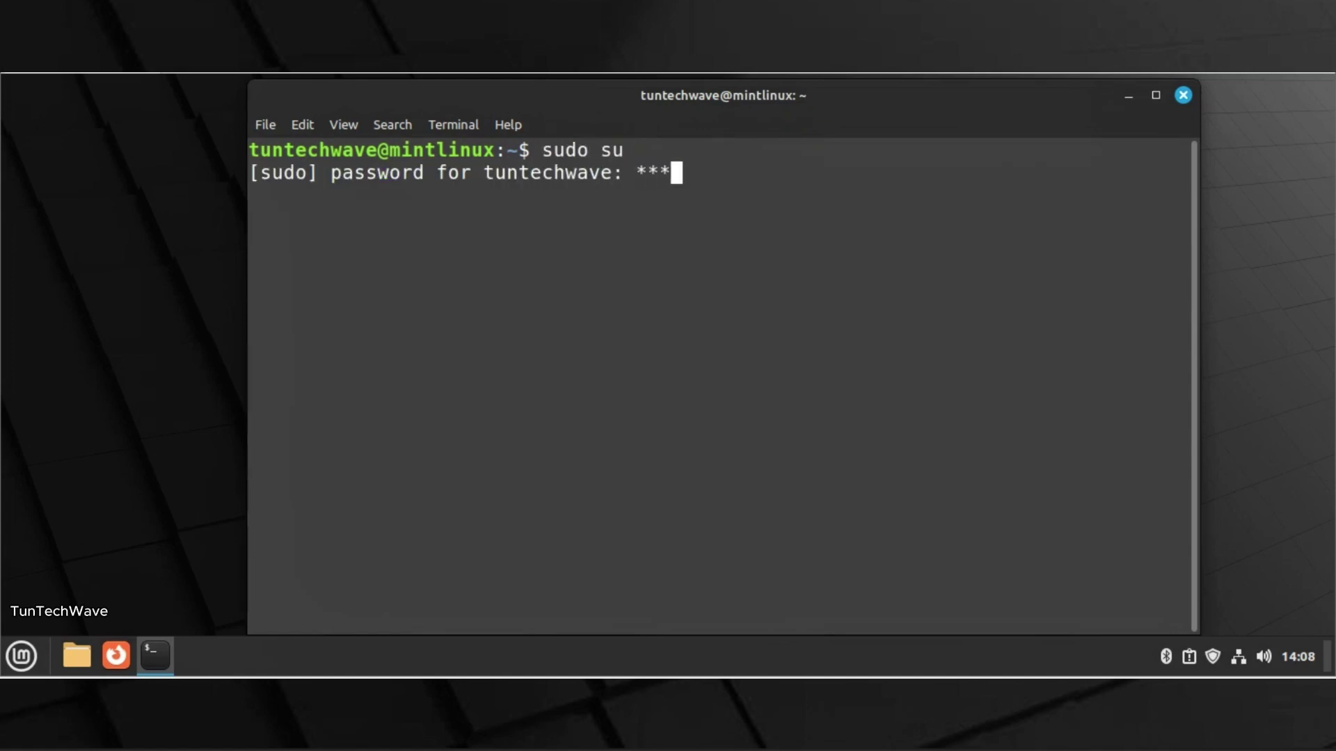
pyautogui.press('Return')
pyautogui.write('clear')
pyautogui.press('Return')
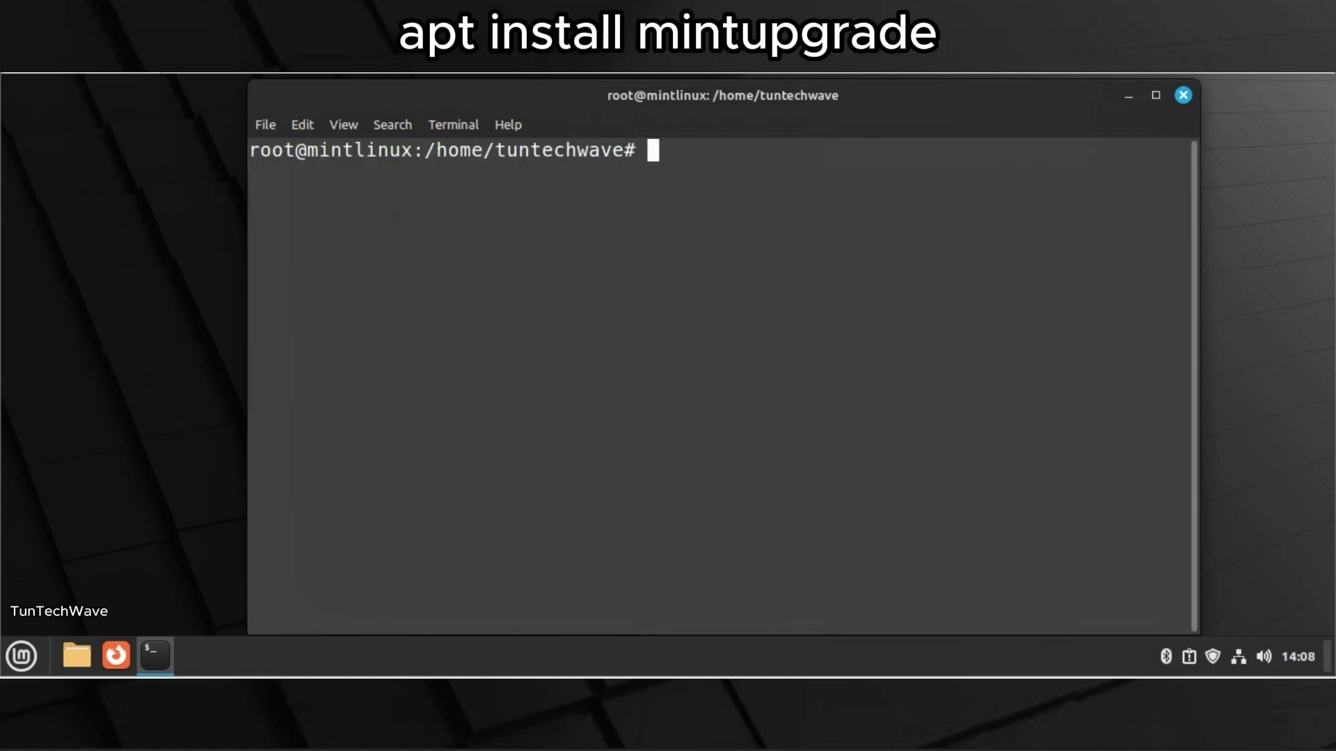
pyautogui.write('a')
pyautogui.write('pt install')
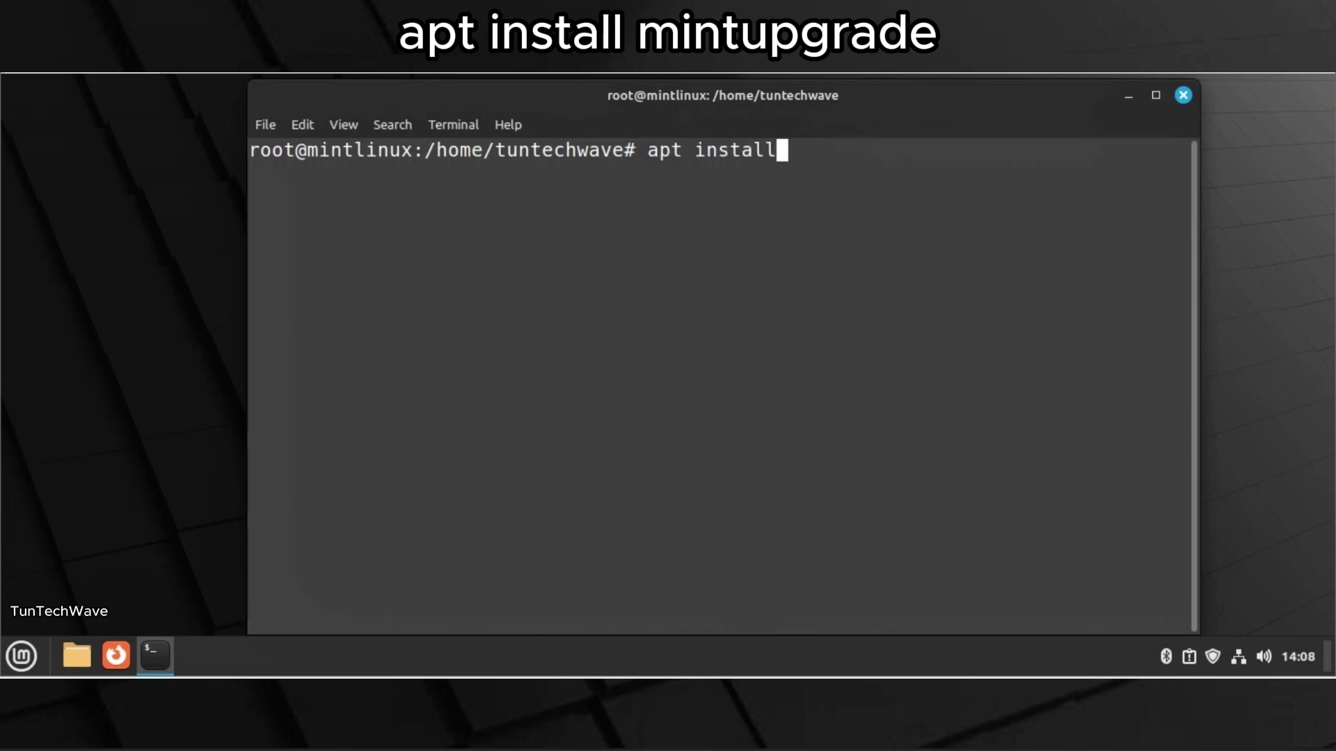
pyautogui.write(' mintupgra')
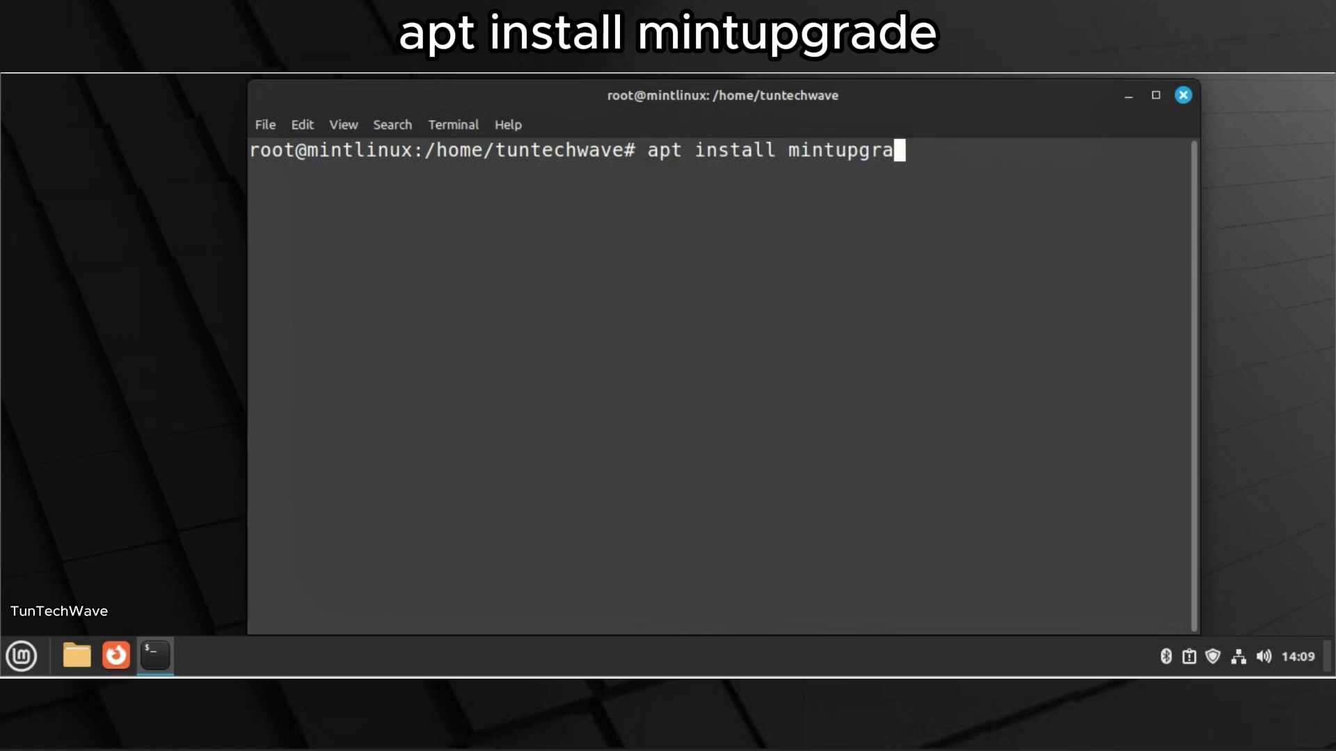
pyautogui.write('de')
# Install the mintupgrade package with apt, confirming with y, then clear the screen.
pyautogui.press('Return')
pyautogui.write('y')
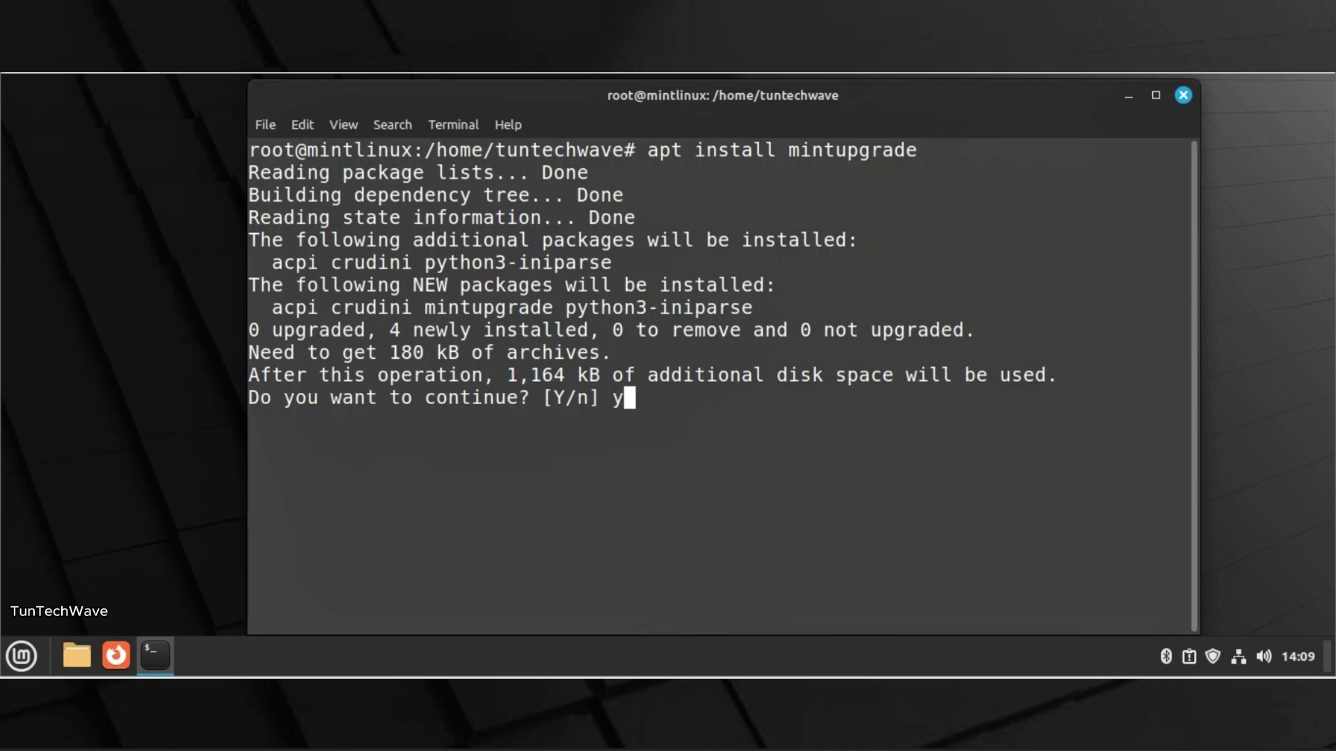
pyautogui.press('Return')
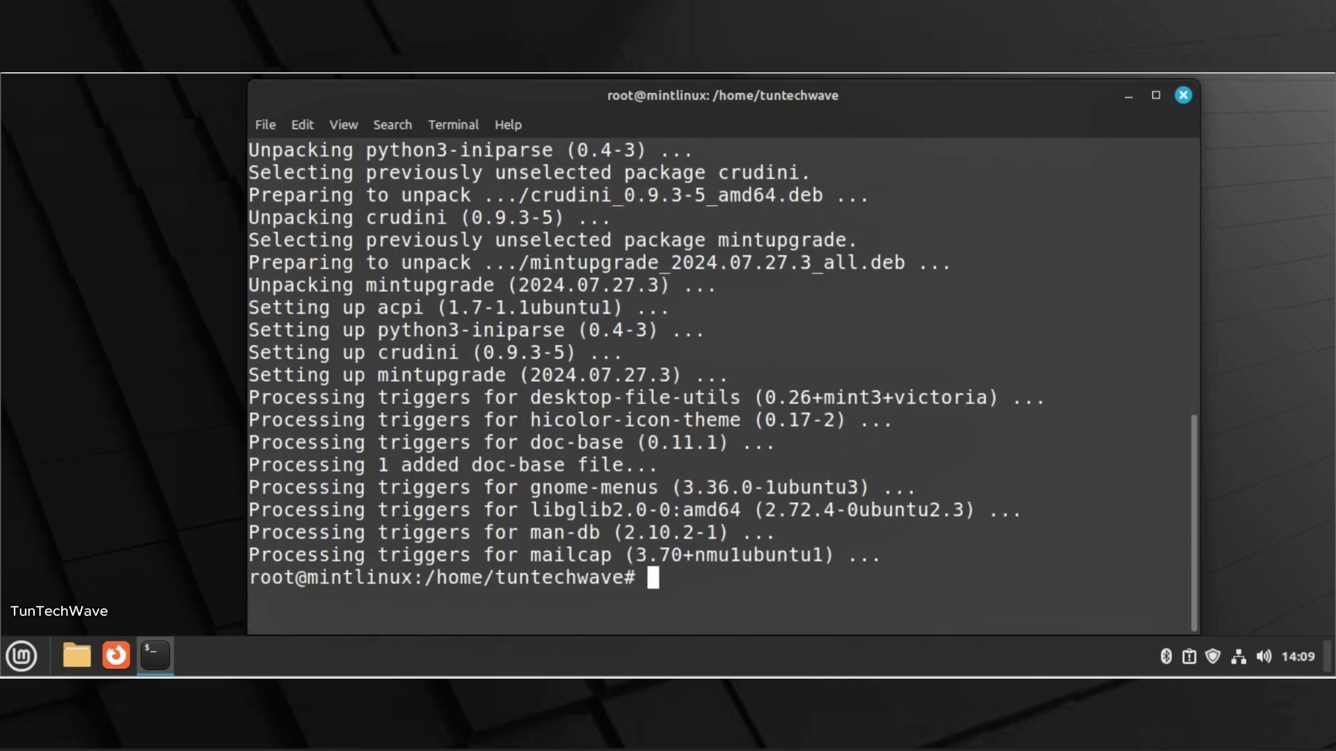
pyautogui.write('clear')
pyautogui.press('Return')
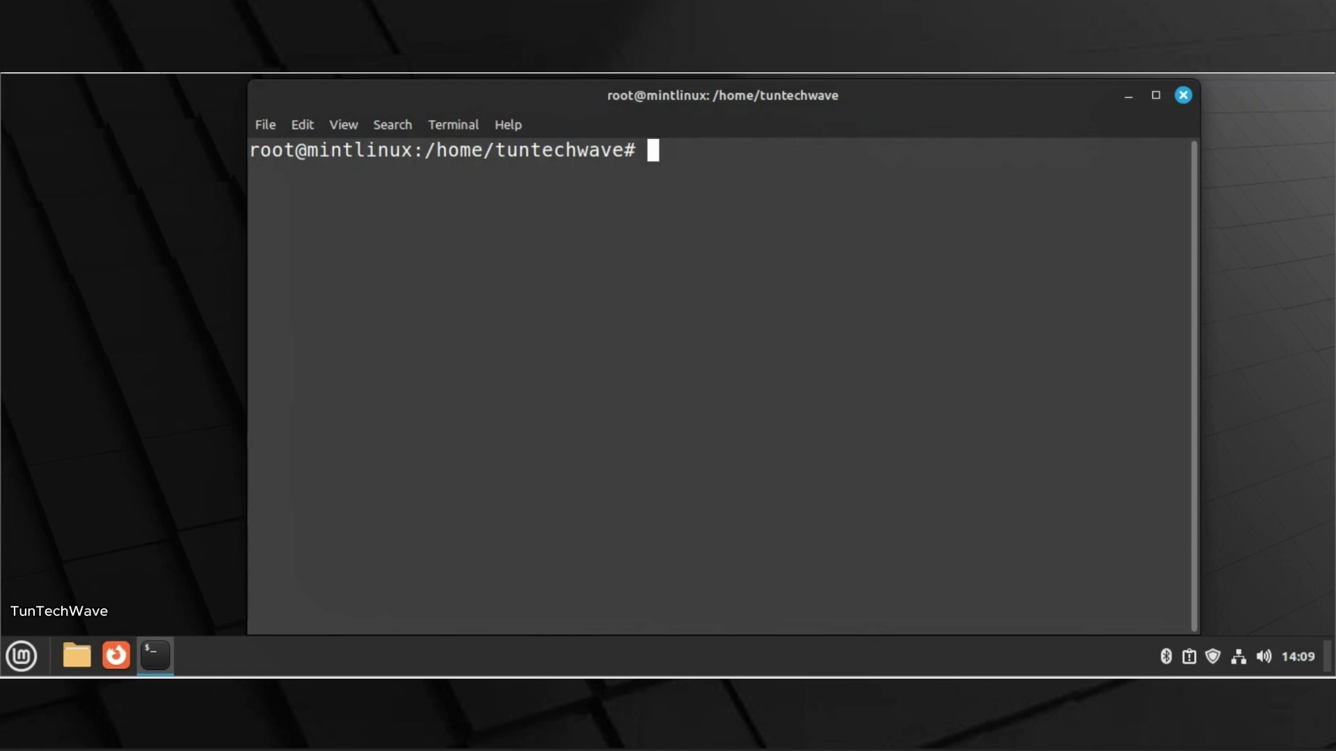
pyautogui.write('sudo')
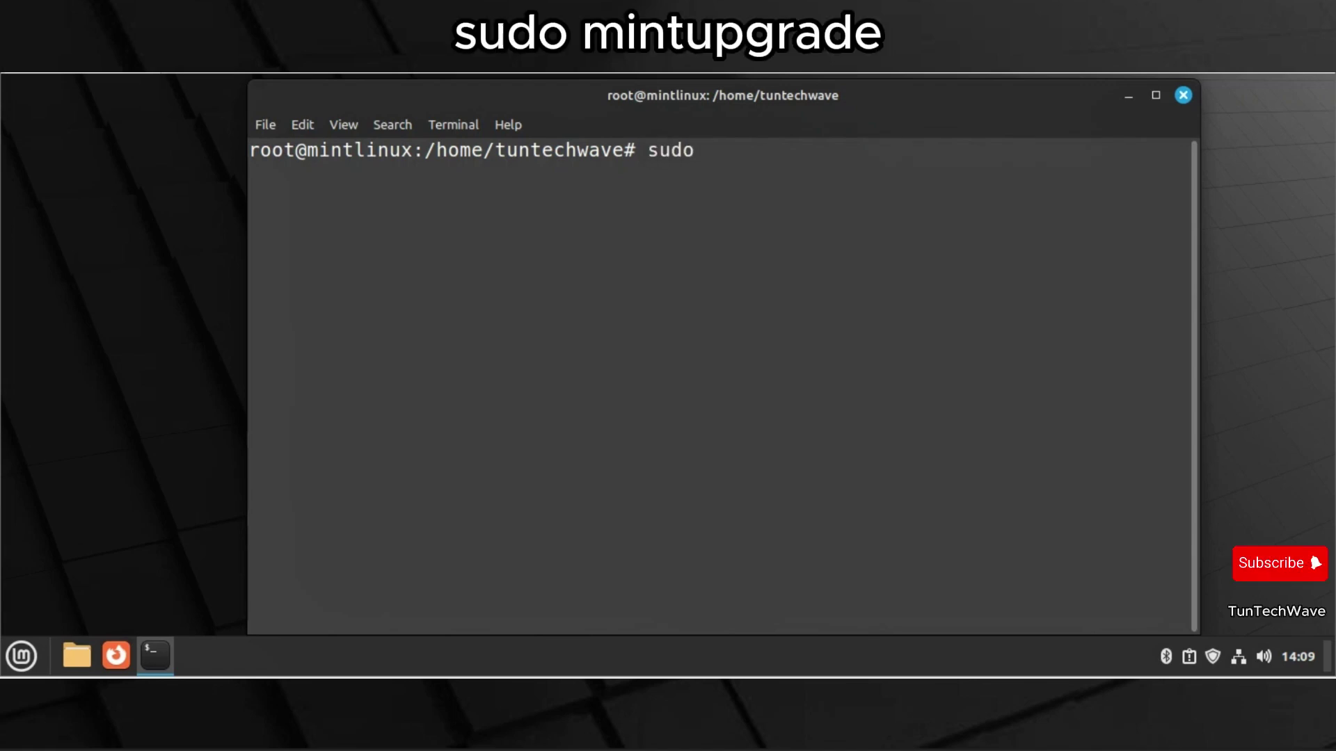
pyautogui.write(' mint')
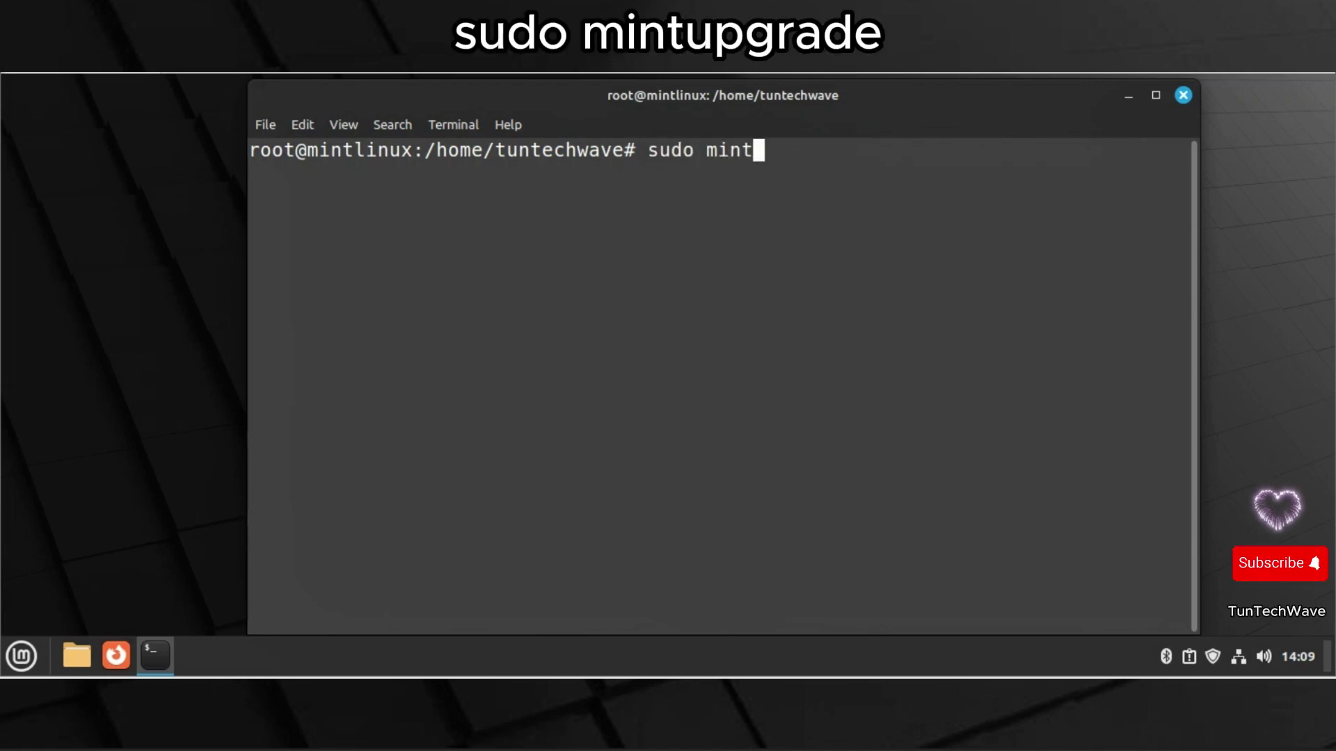
pyautogui.write('upg')
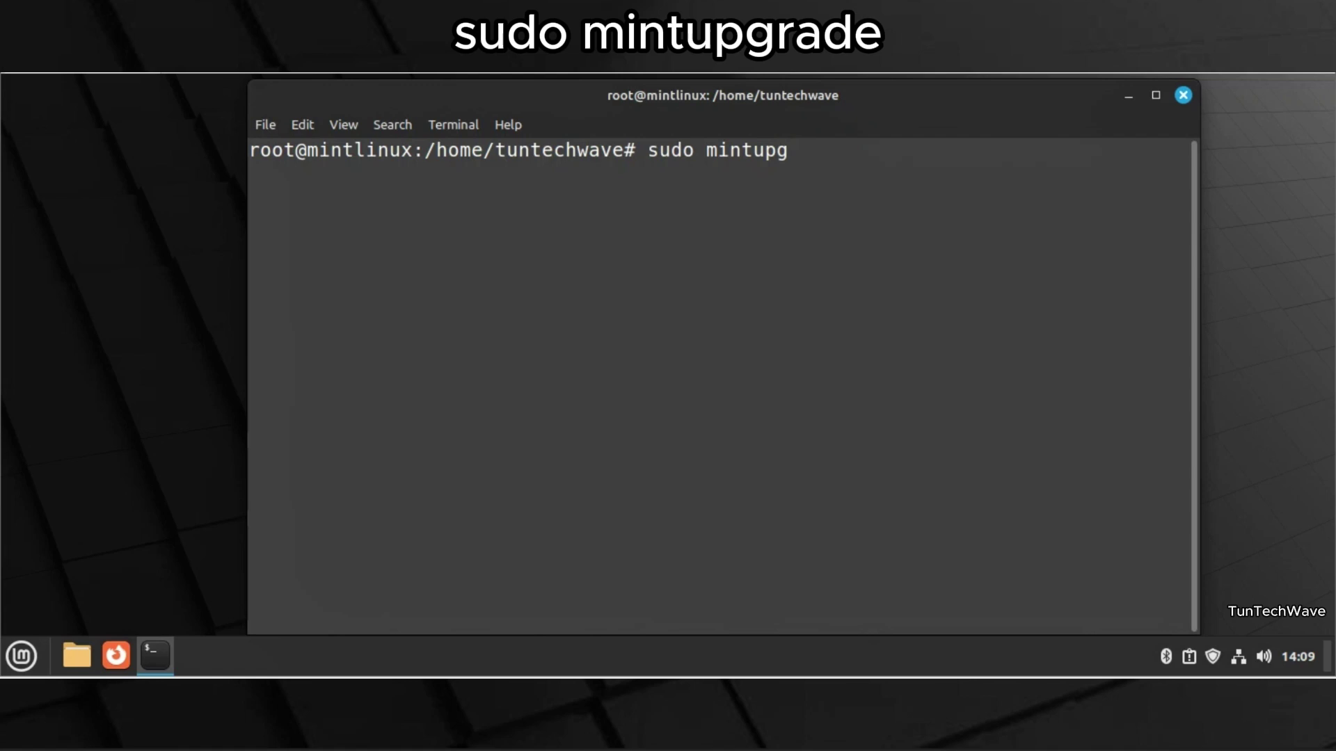
pyautogui.write('rade')
# Run sudo mintupgrade to bring up the Upgrade to Linux Mint 22 'Wilma' page.
pyautogui.press('Return')
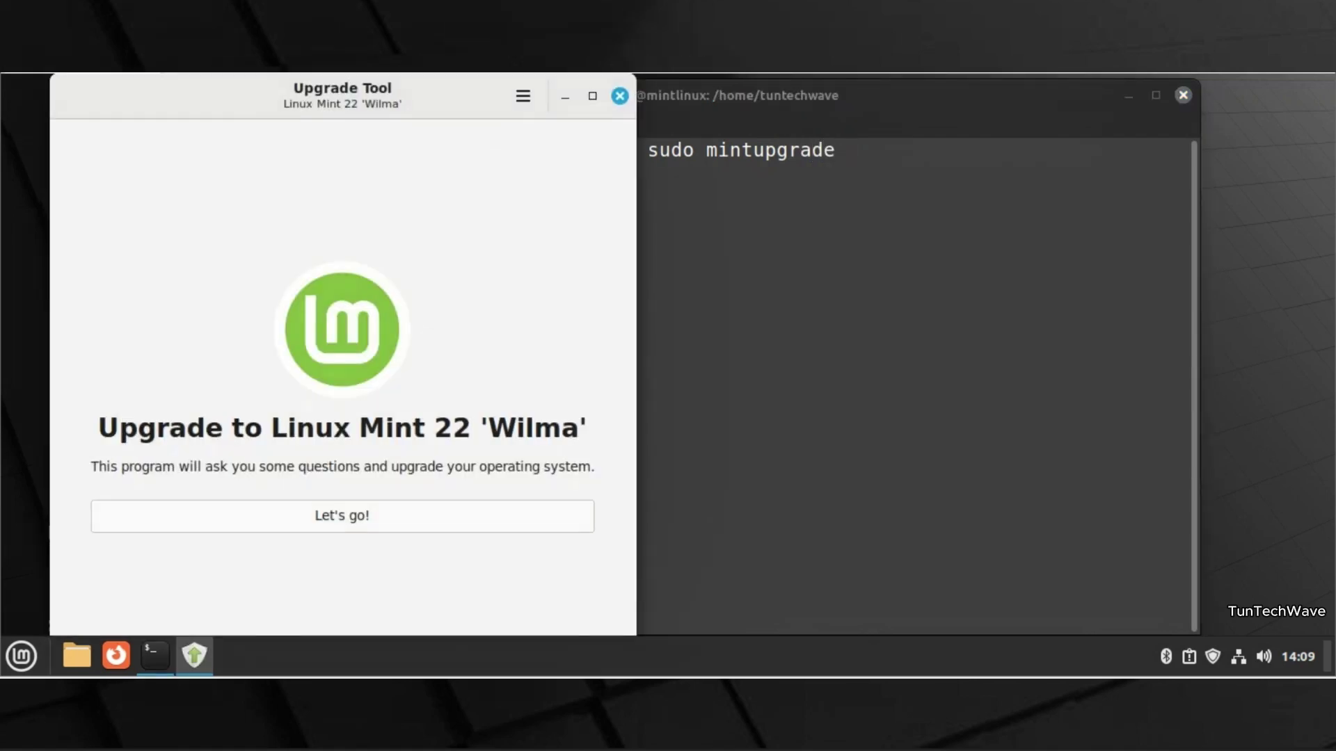
# Start the wizard and confirm Phases 1-3, accepting the simulation results and package download.
pyautogui.moveTo(422, 109); pyautogui.dragTo(744, 95)
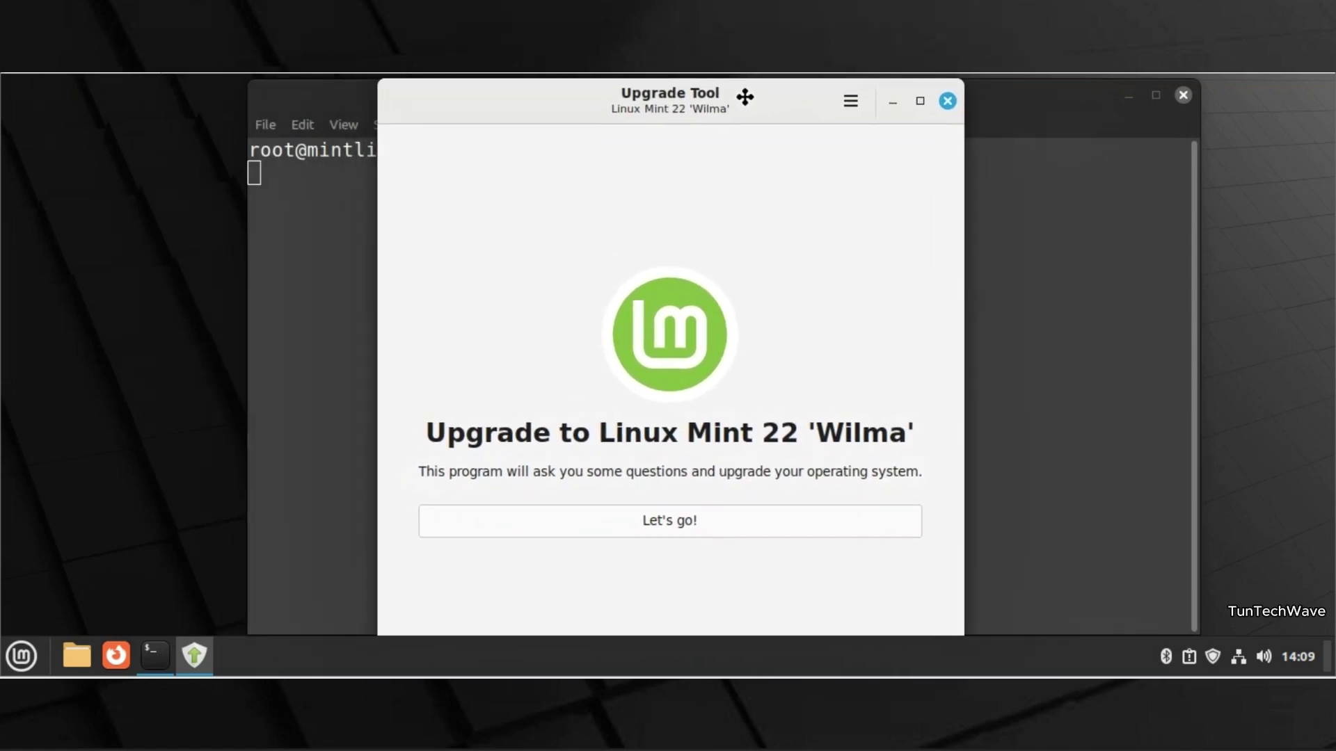
pyautogui.click(681, 525)
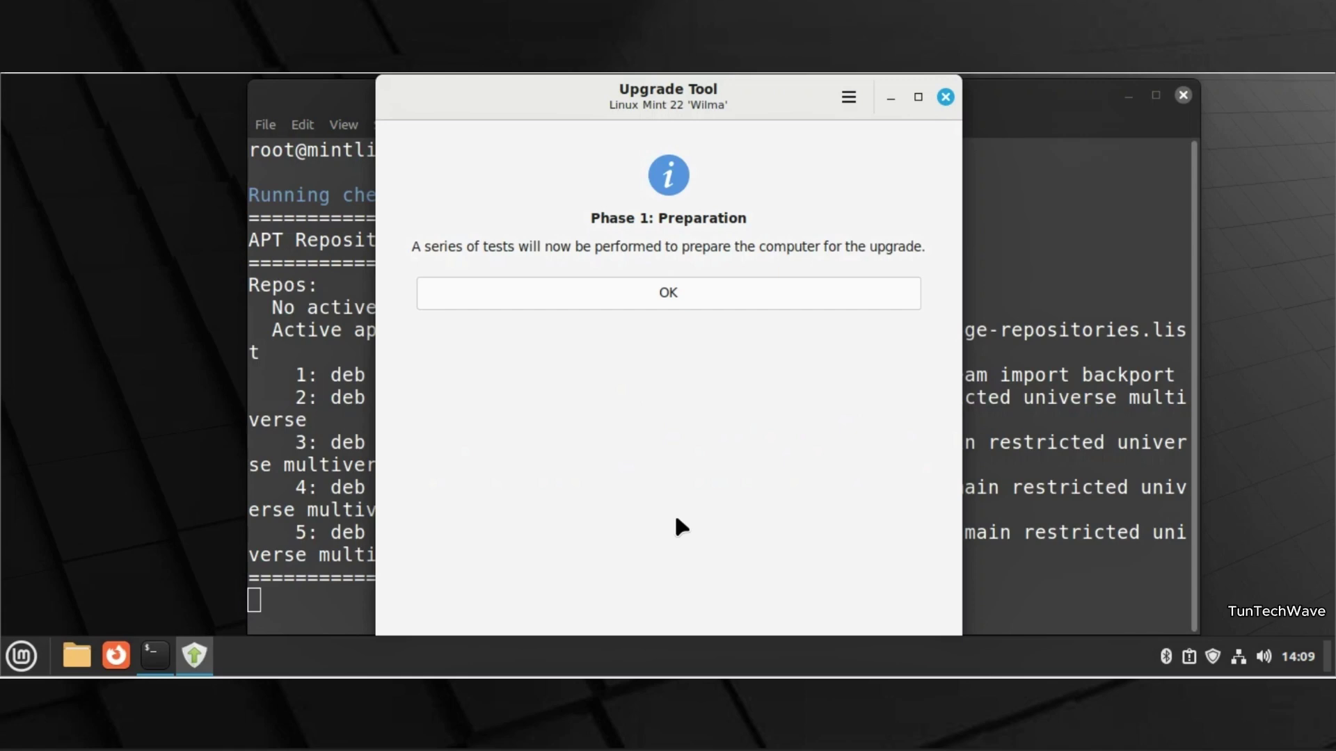
pyautogui.click(725, 292)
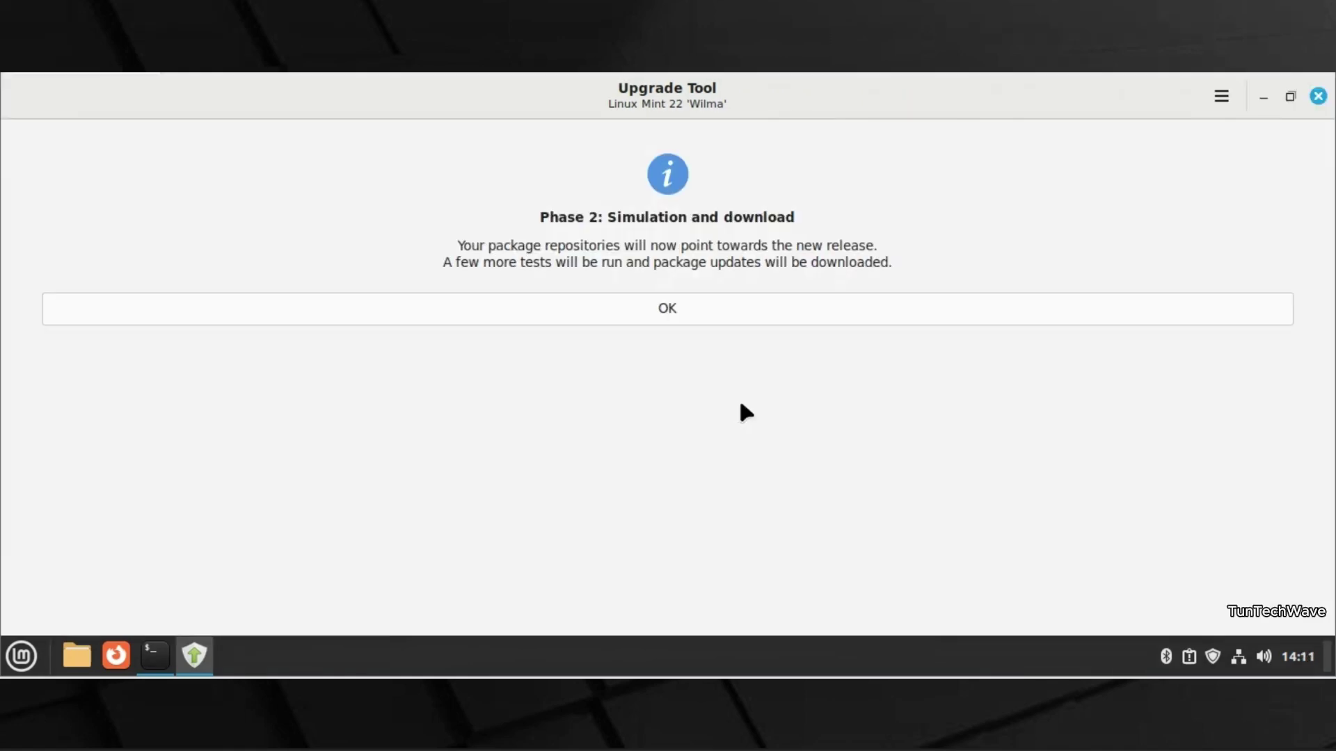
pyautogui.click(672, 305)
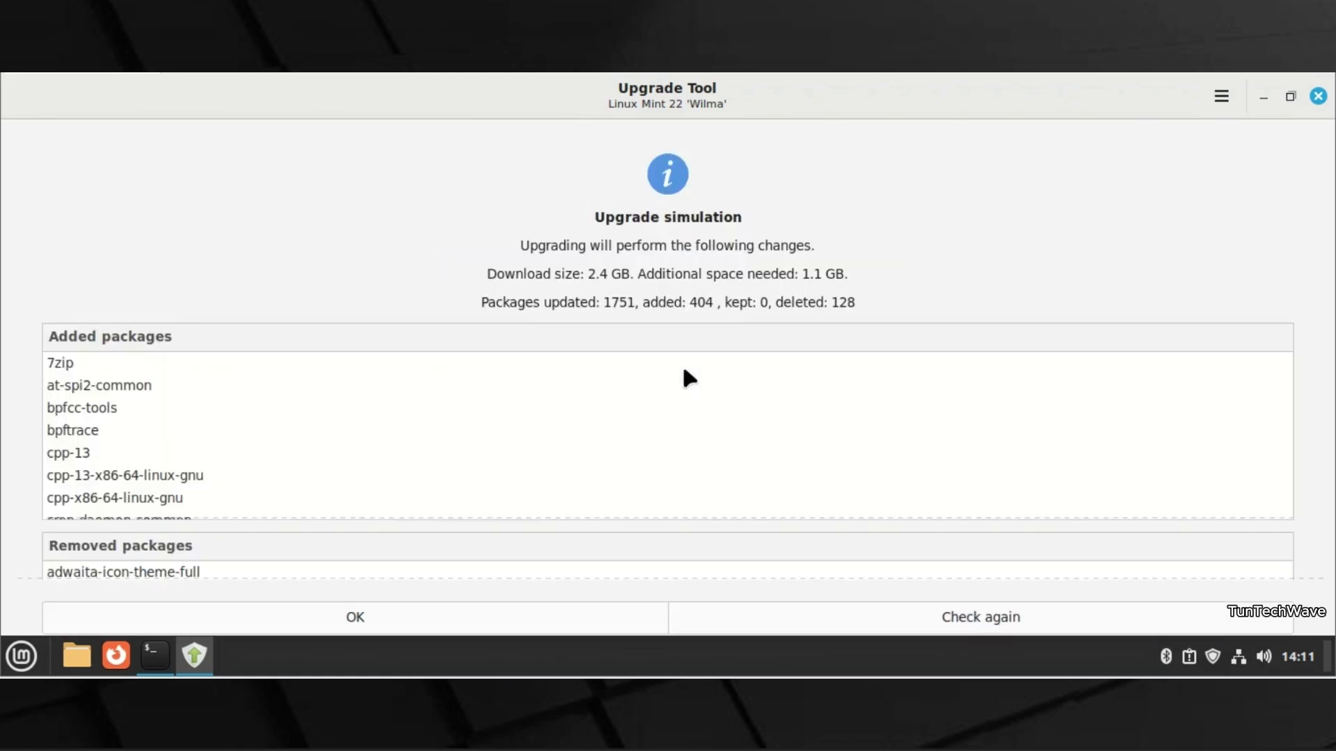
pyautogui.scroll(-3, 616, 485)
pyautogui.scroll(-1, 612, 483)
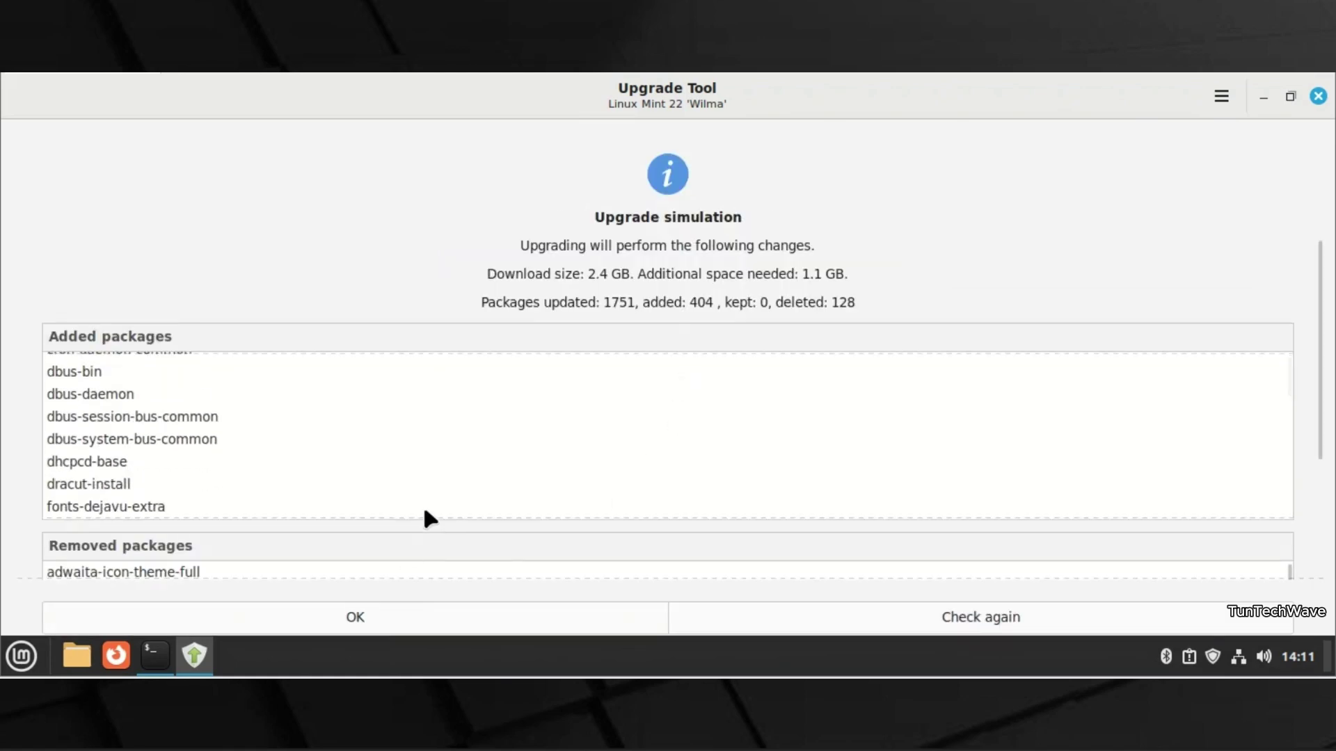
pyautogui.click(373, 617)
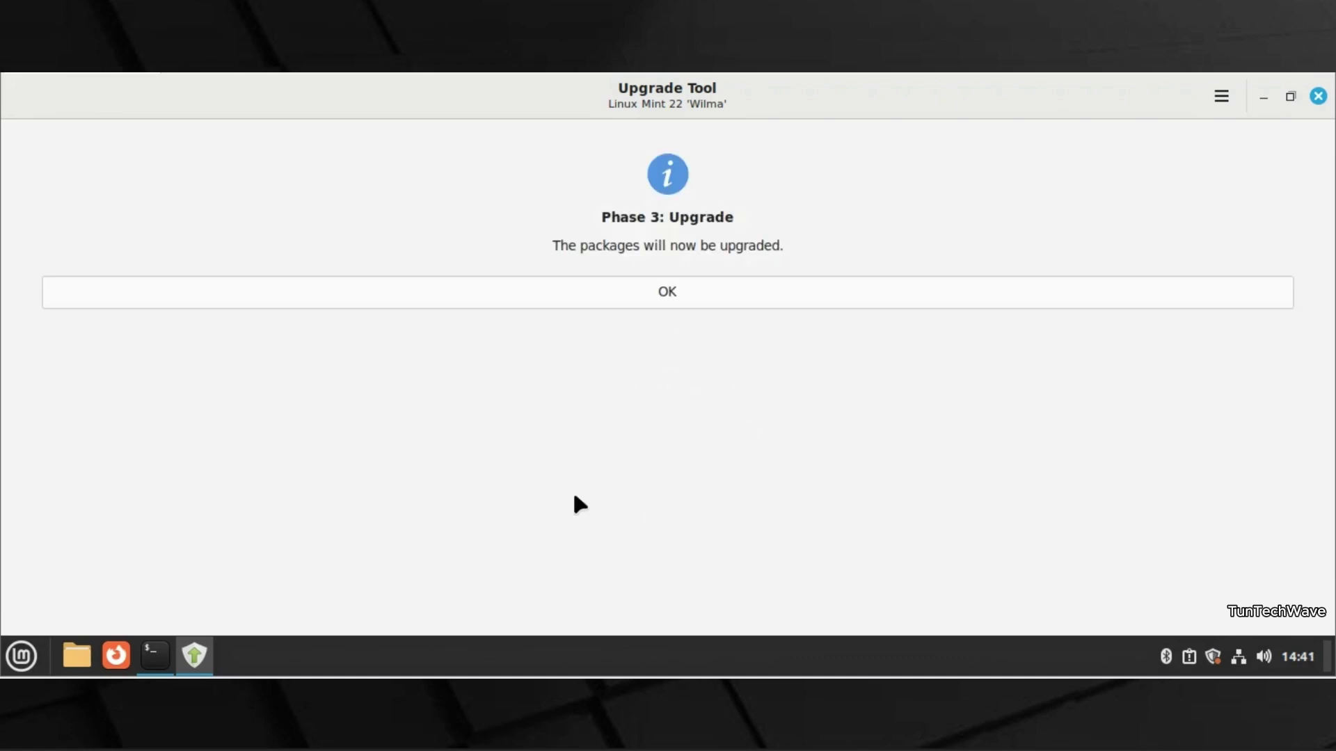
pyautogui.click(688, 295)
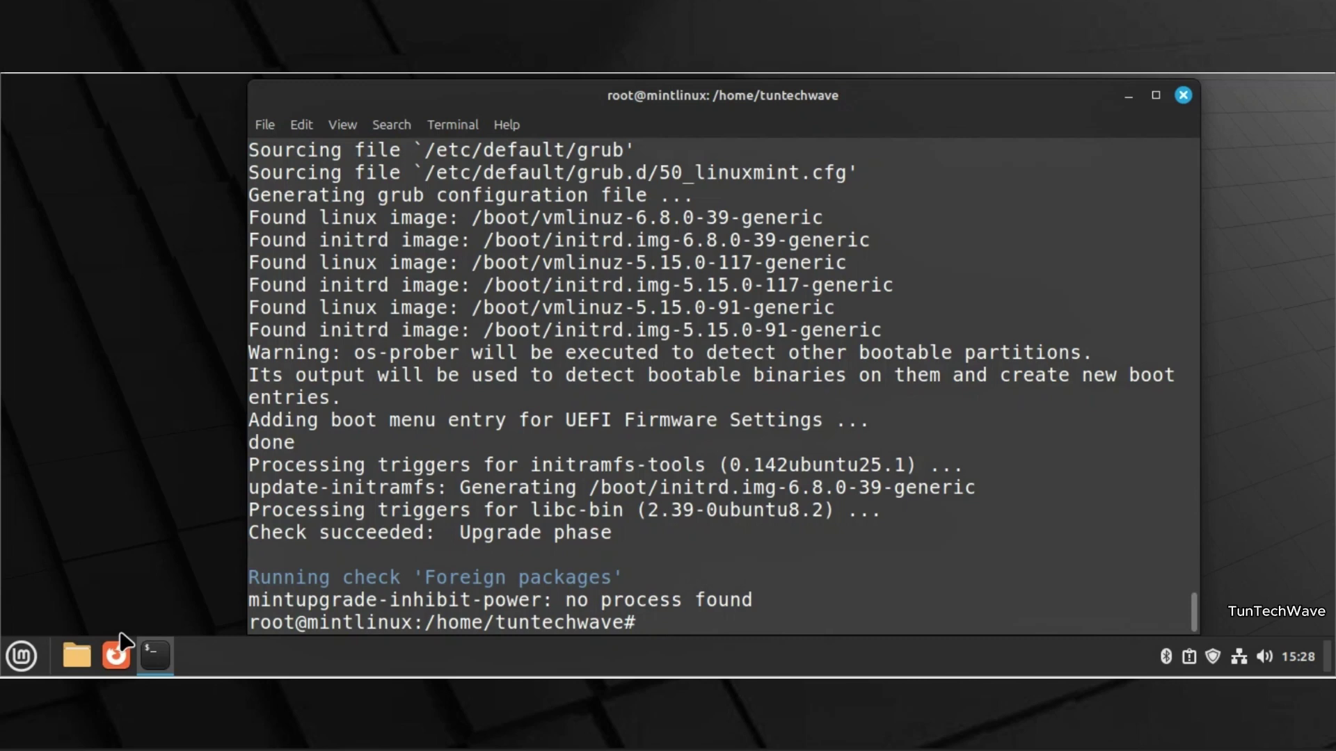
# Choose Restart from the Menu's shutdown options to reboot into the upgraded desktop.
pyautogui.click(21, 655)
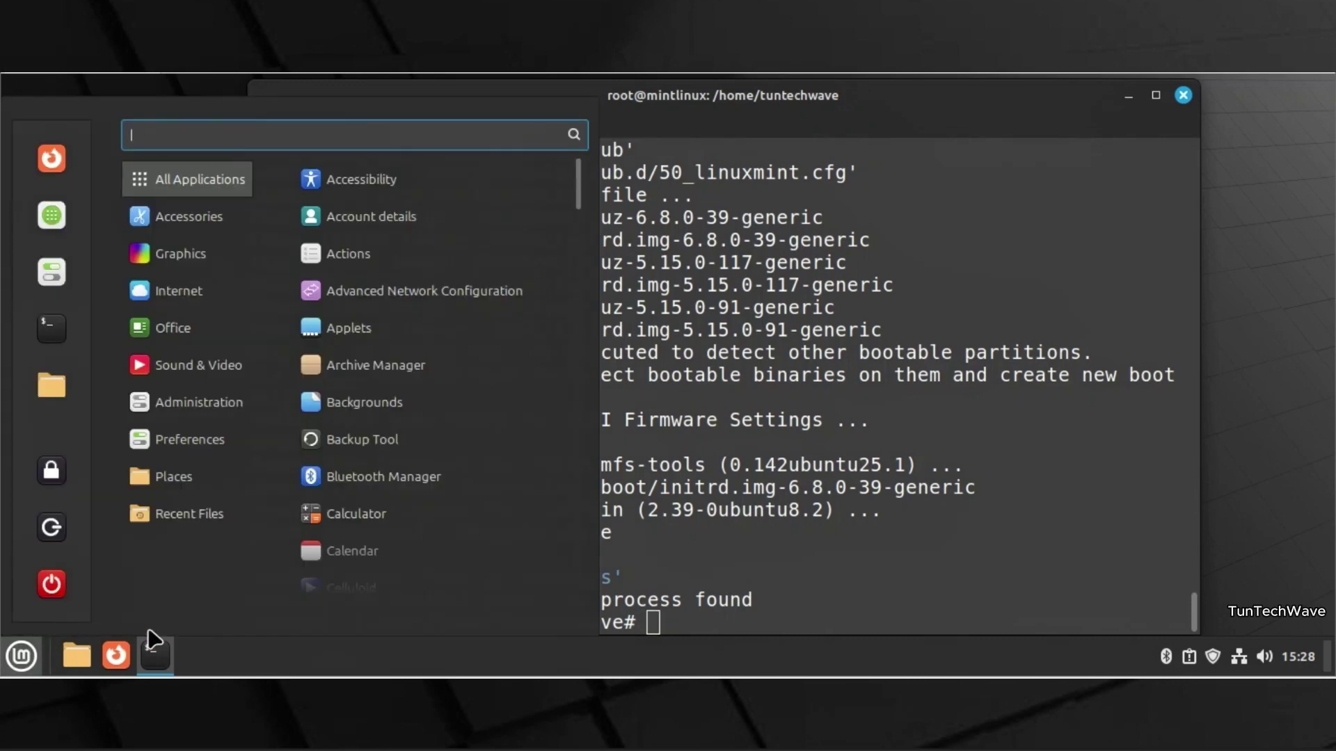
pyautogui.click(60, 587)
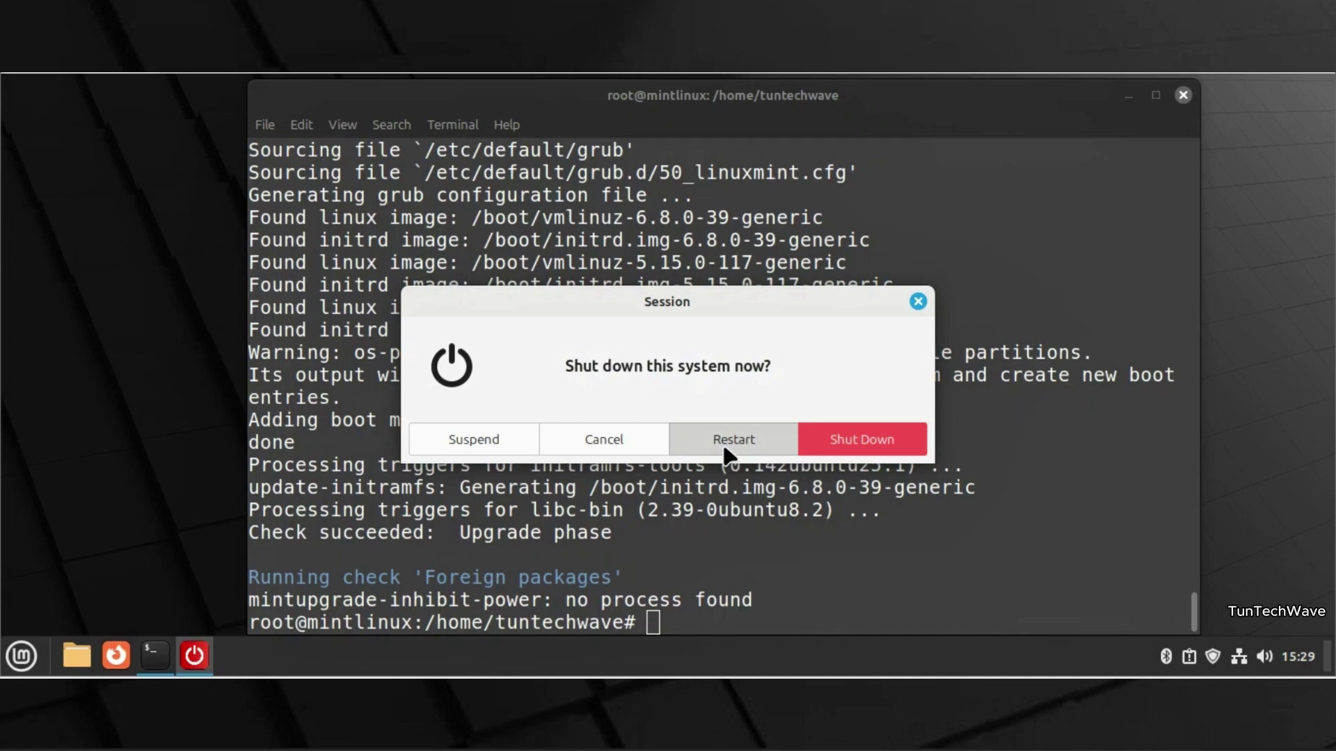
pyautogui.click(752, 432)
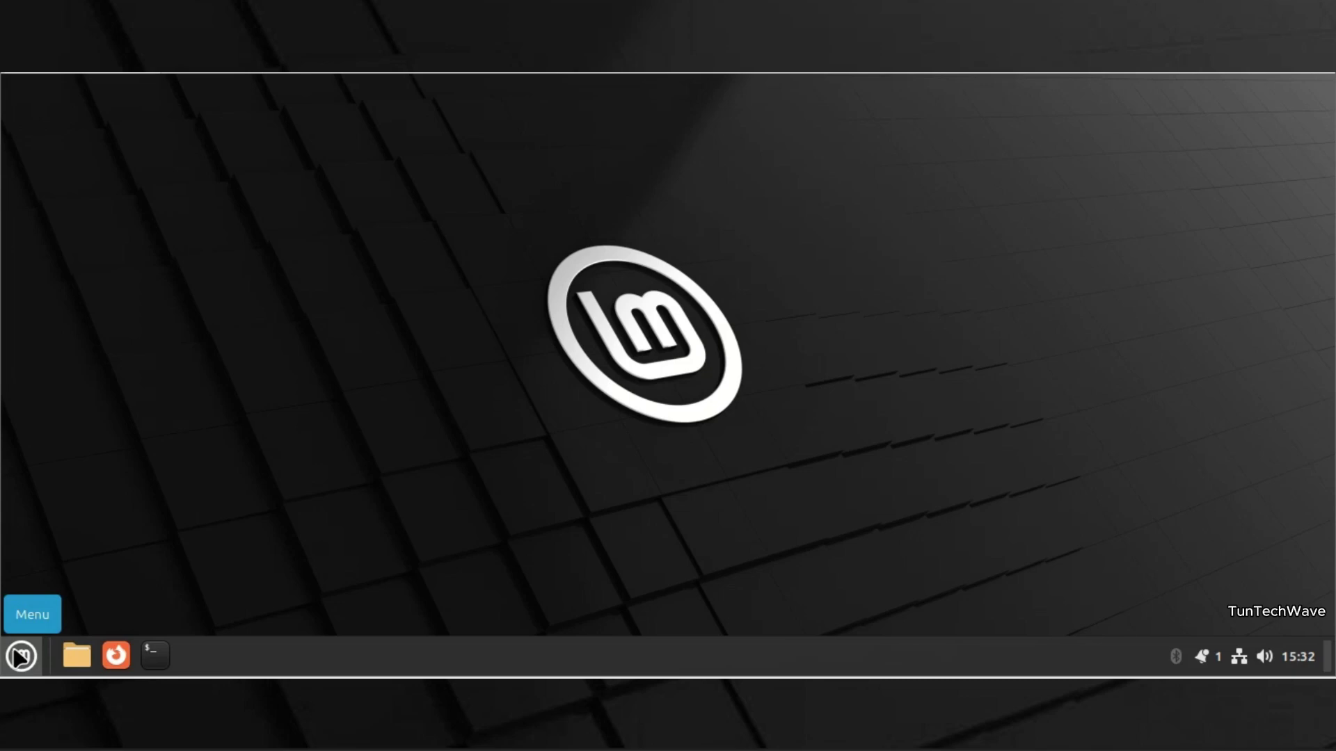
# Launch System Info from the Menu search for 'sys' to check for Linux Mint 22 and kernel 6.8.0-39.
pyautogui.click(19, 656)
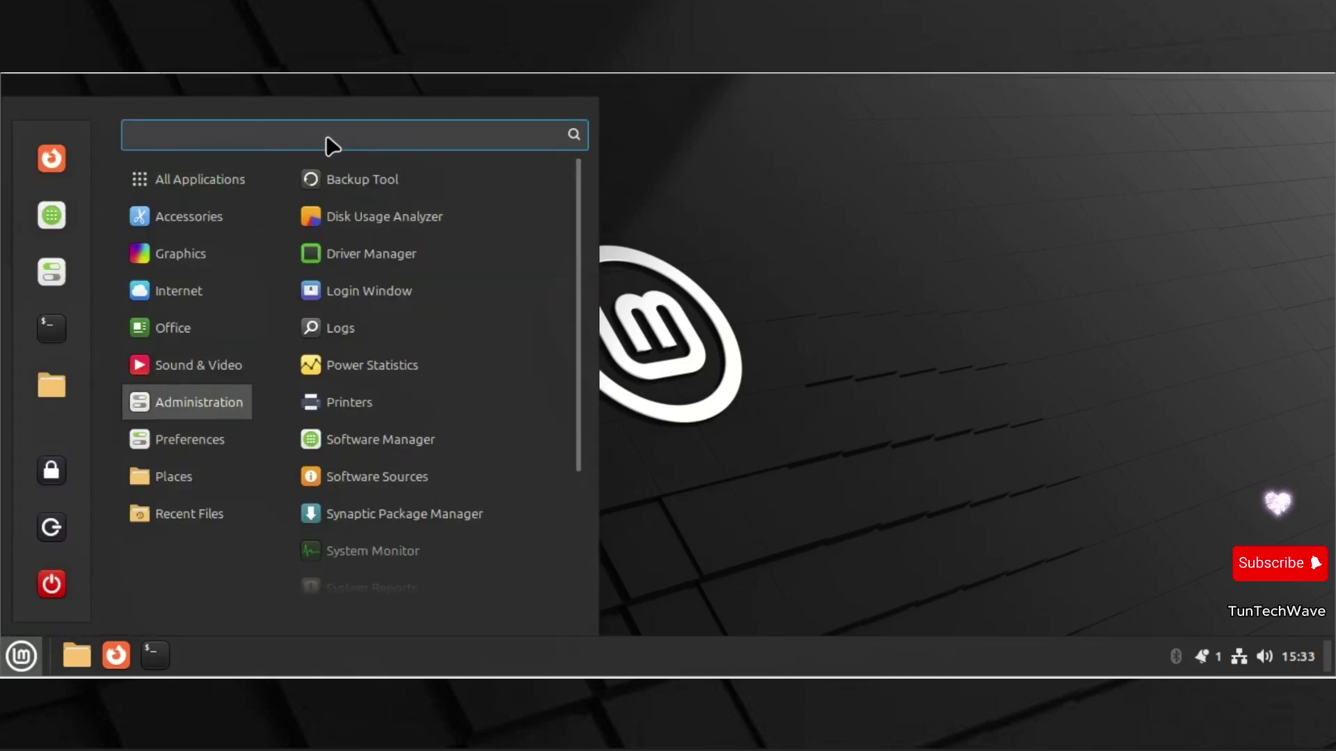
pyautogui.write('sys')
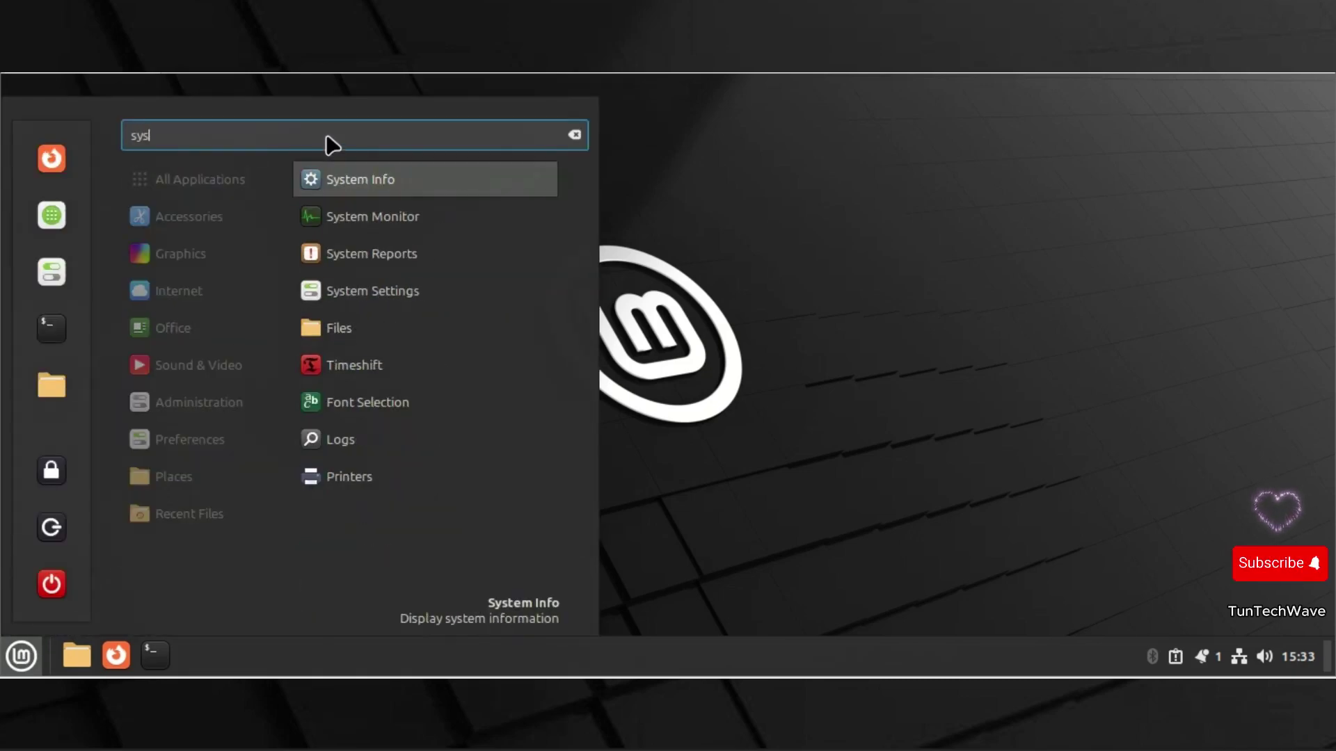
pyautogui.click(377, 180)
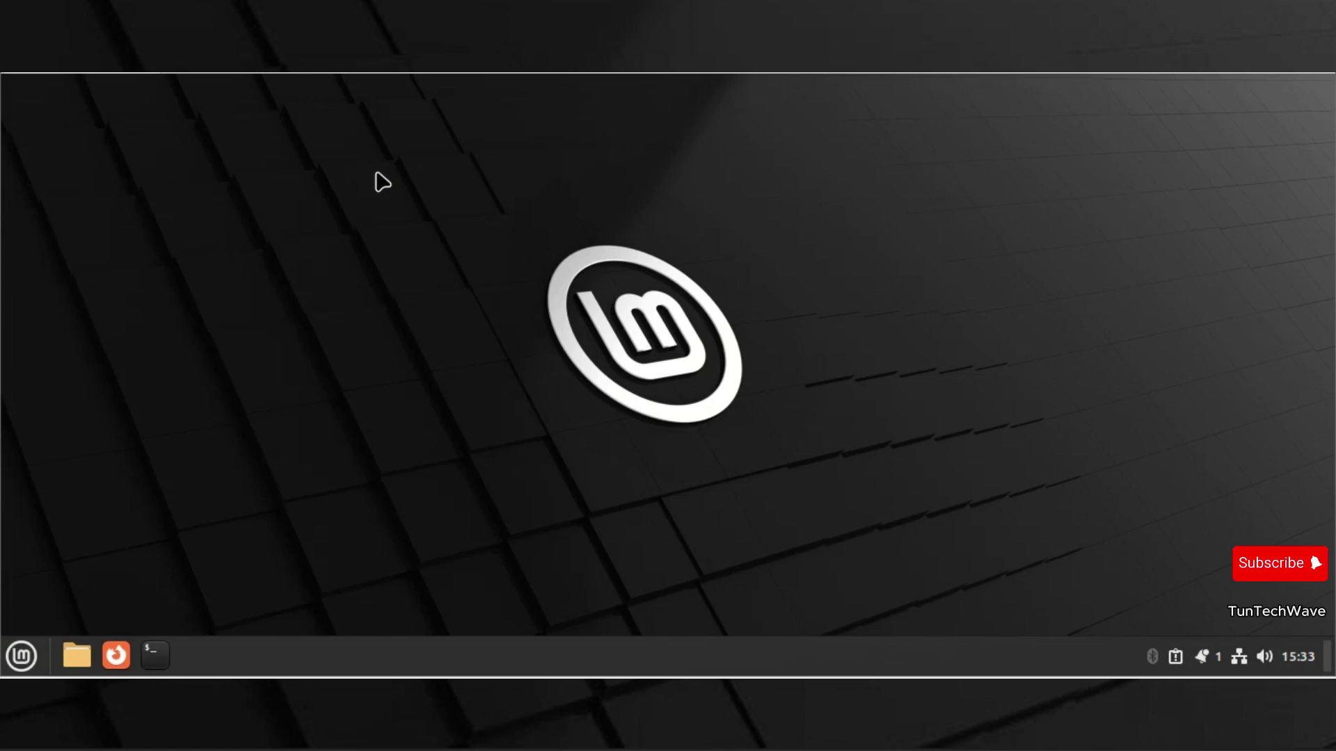